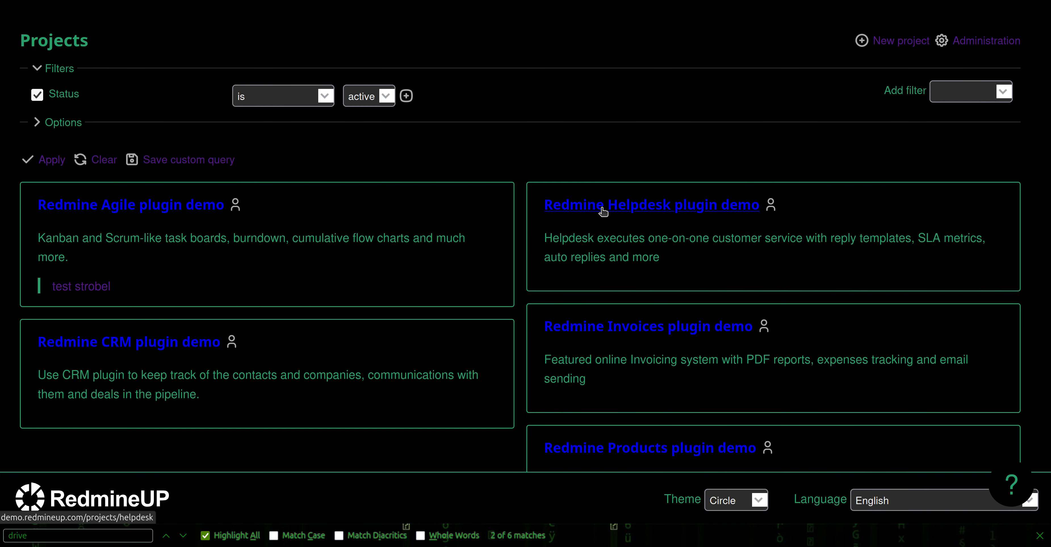
Open the form for creating a new user from the site administration's user list.
scroll(583, 230, up, 5)
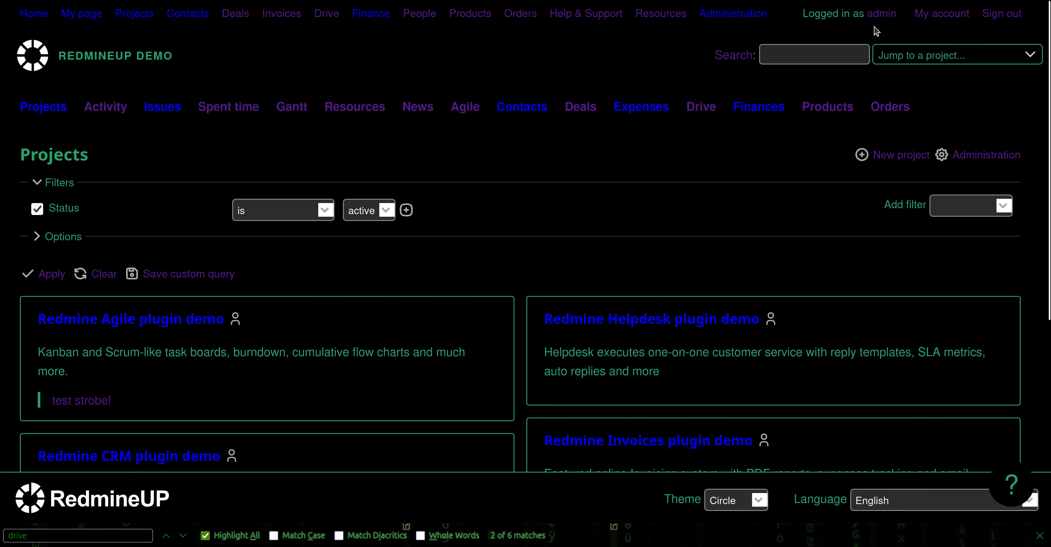
click(733, 17)
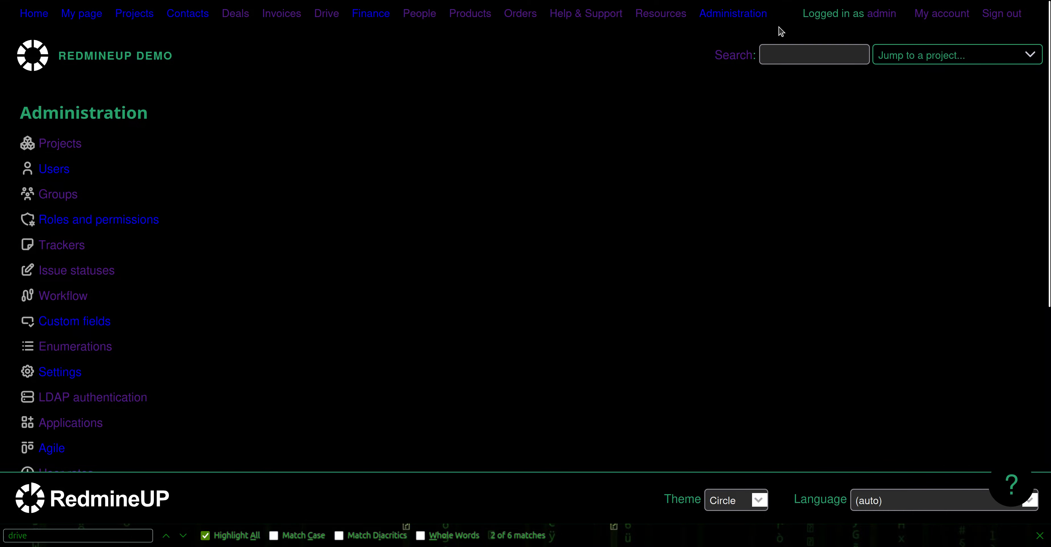
click(42, 166)
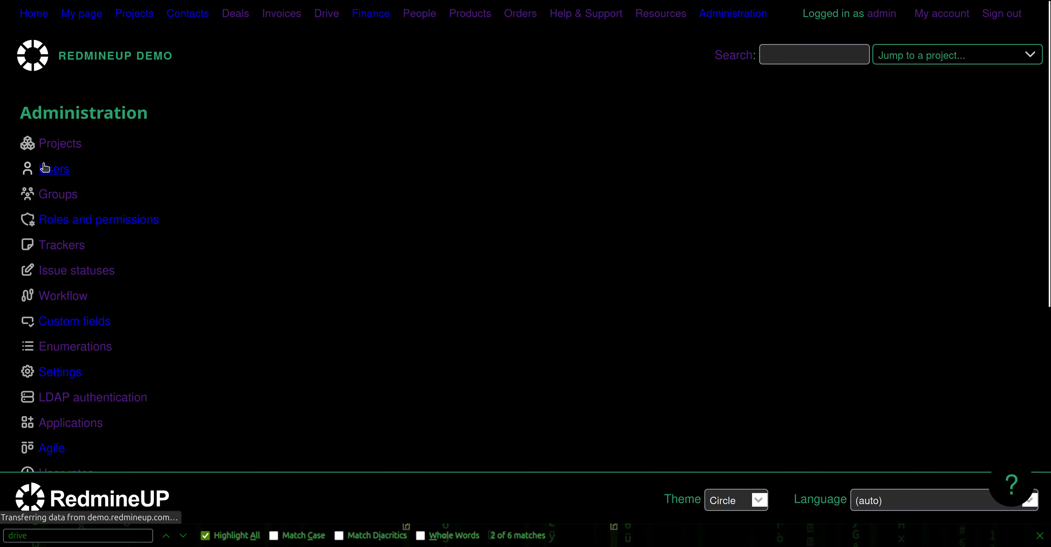
click(762, 113)
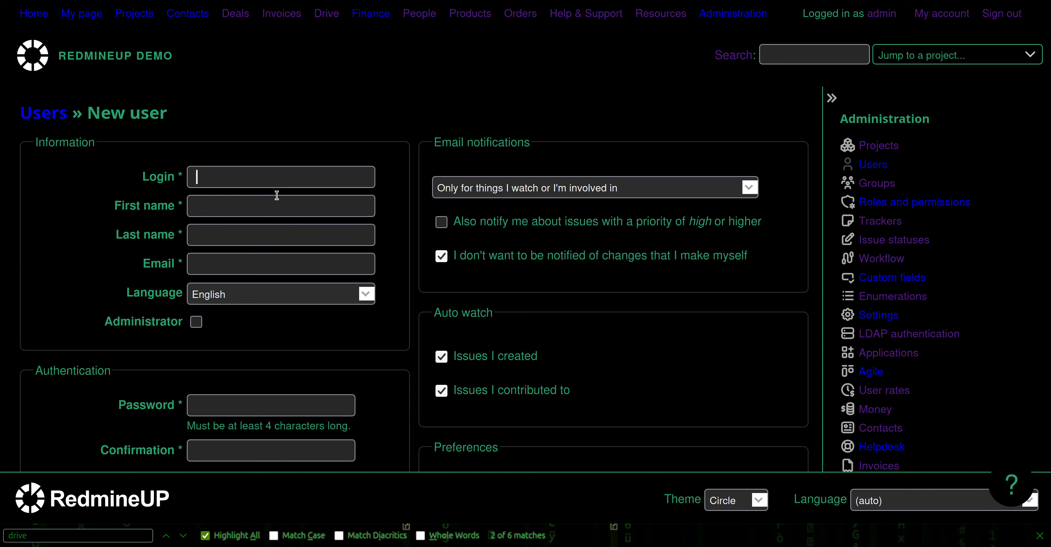
Set the login to neo_matrix and fill in the user's first and last name.
text(neo)
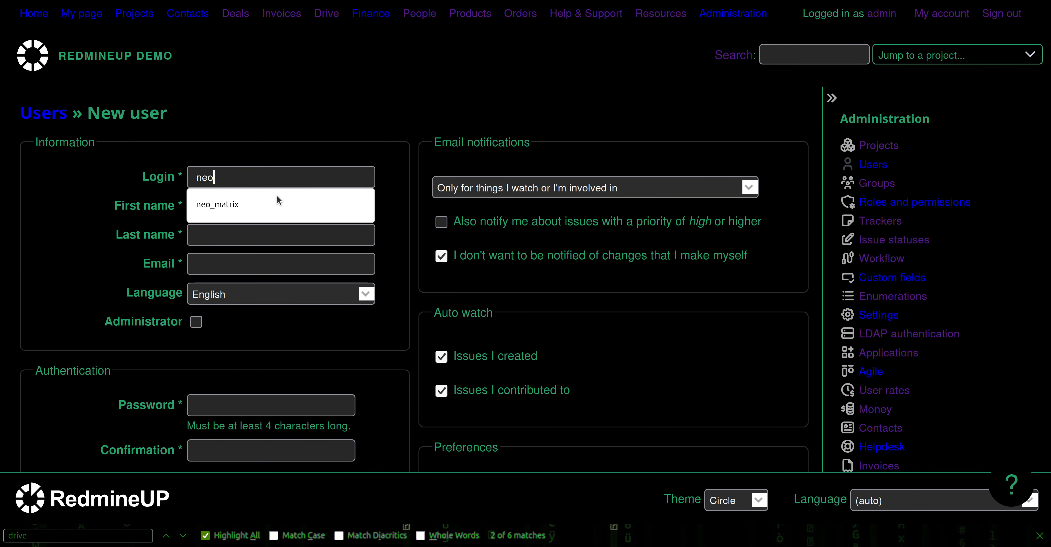
click(268, 204)
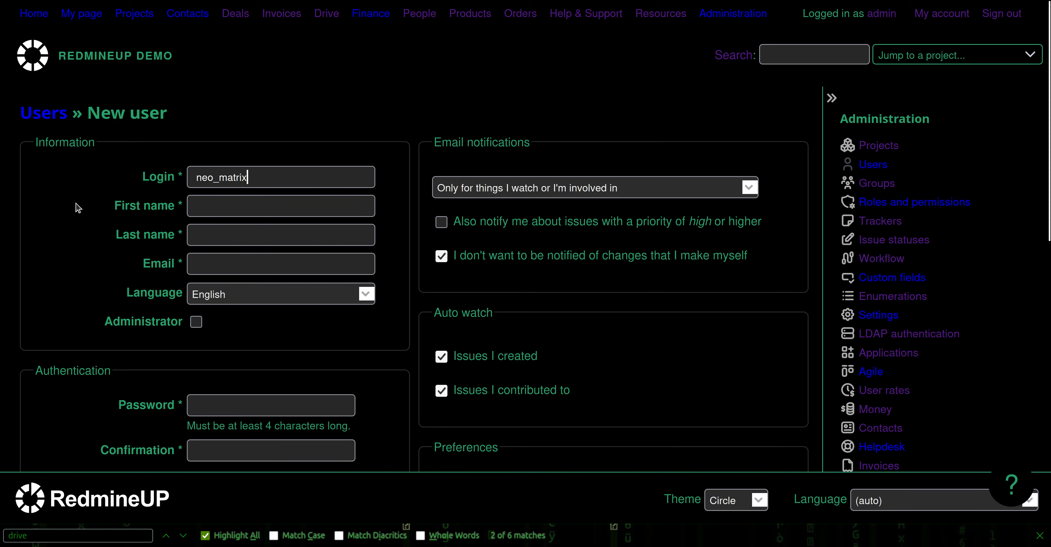
key(Tab)
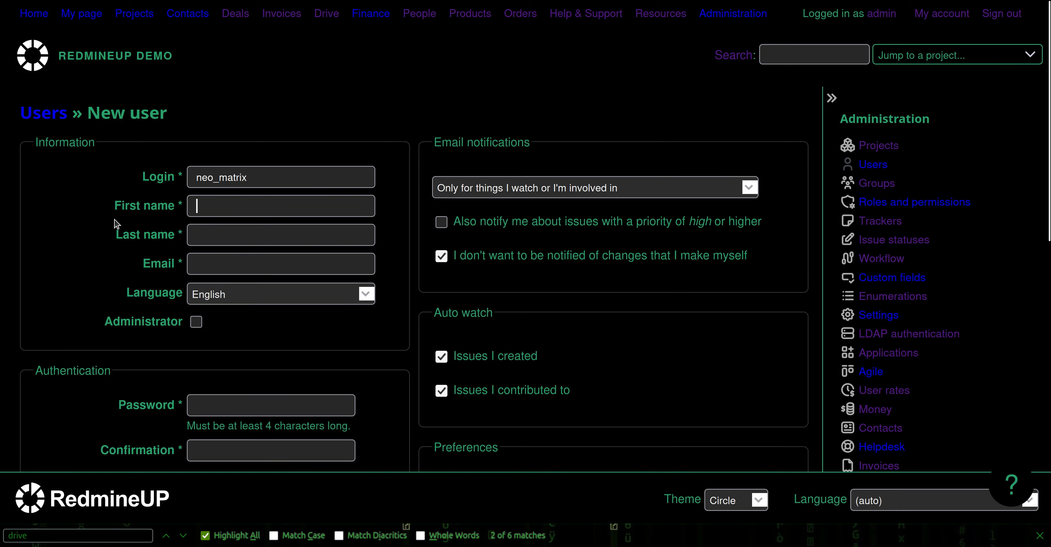
text(Th)
click(247, 236)
click(232, 238)
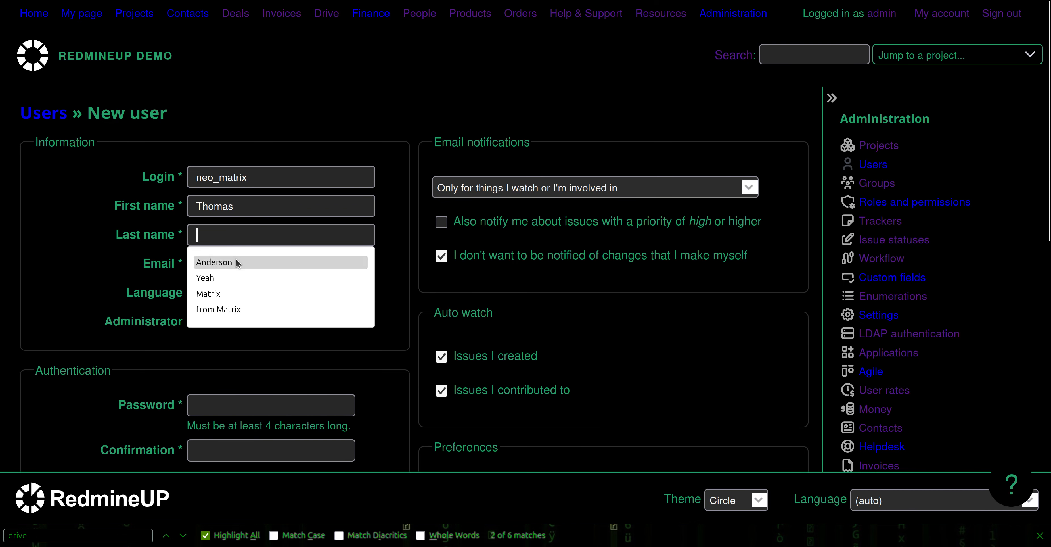
click(236, 261)
click(127, 235)
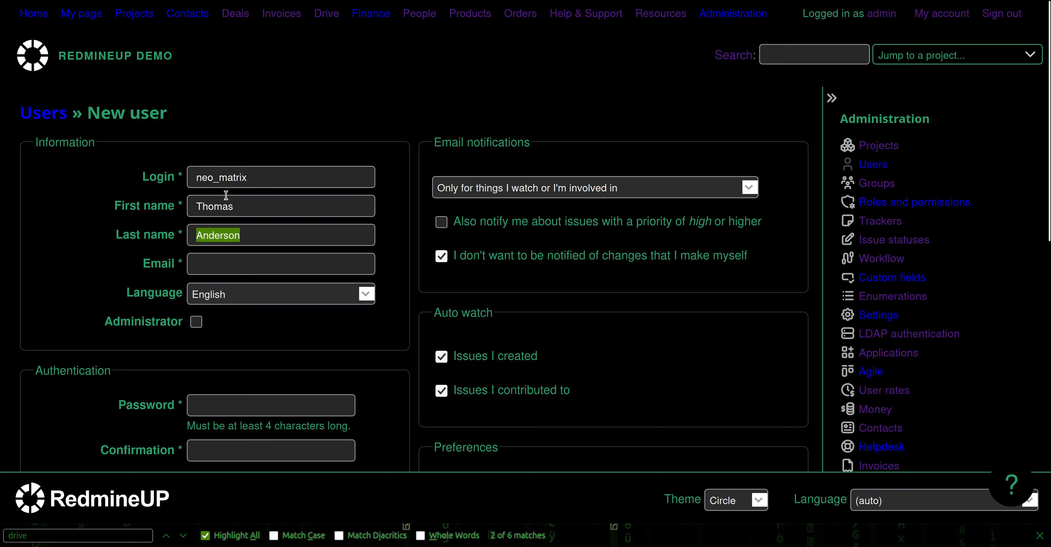
Fill in the new user's email address with the saved suggestion.
click(129, 260)
click(231, 255)
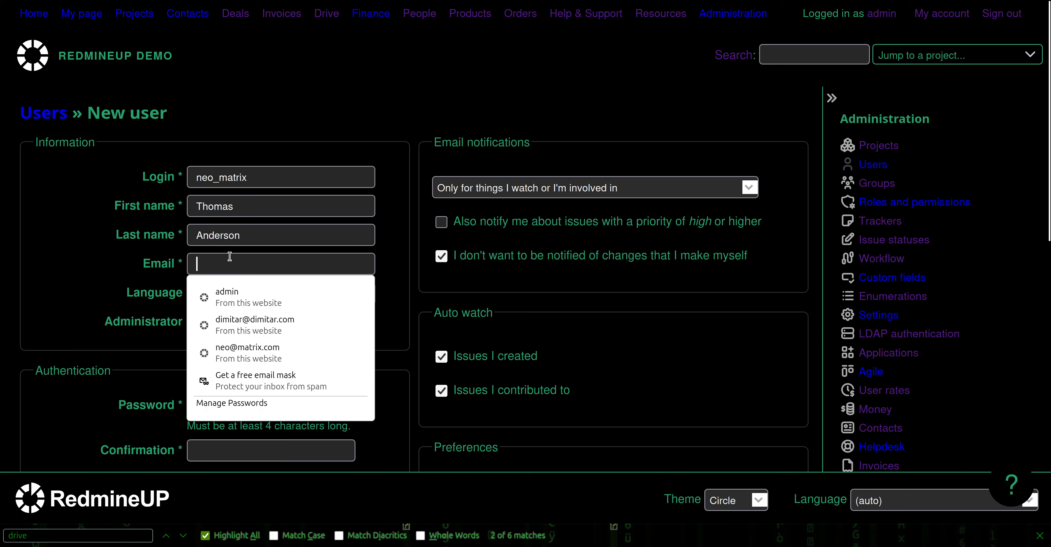
text(neo)
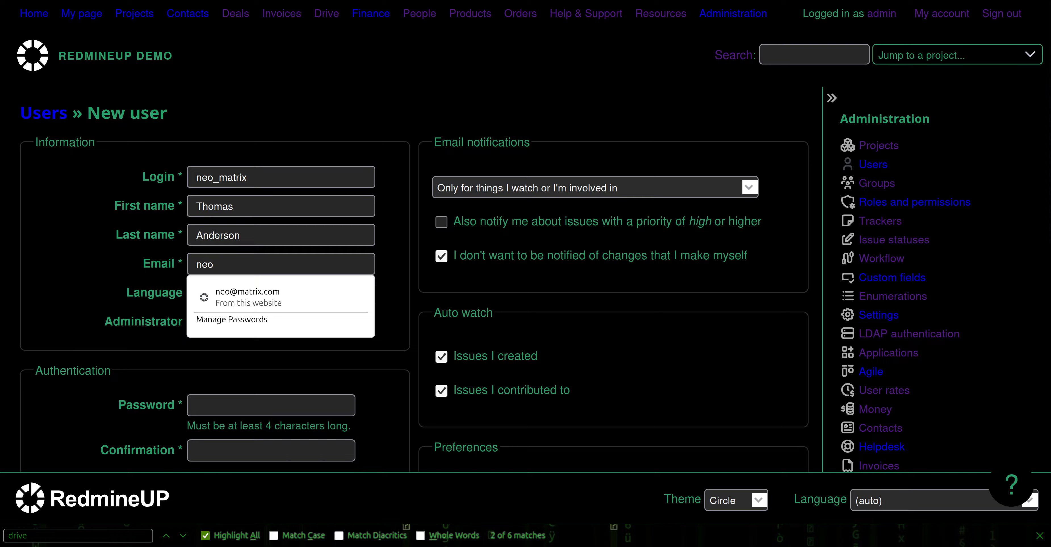
key(Down)
key(Return)
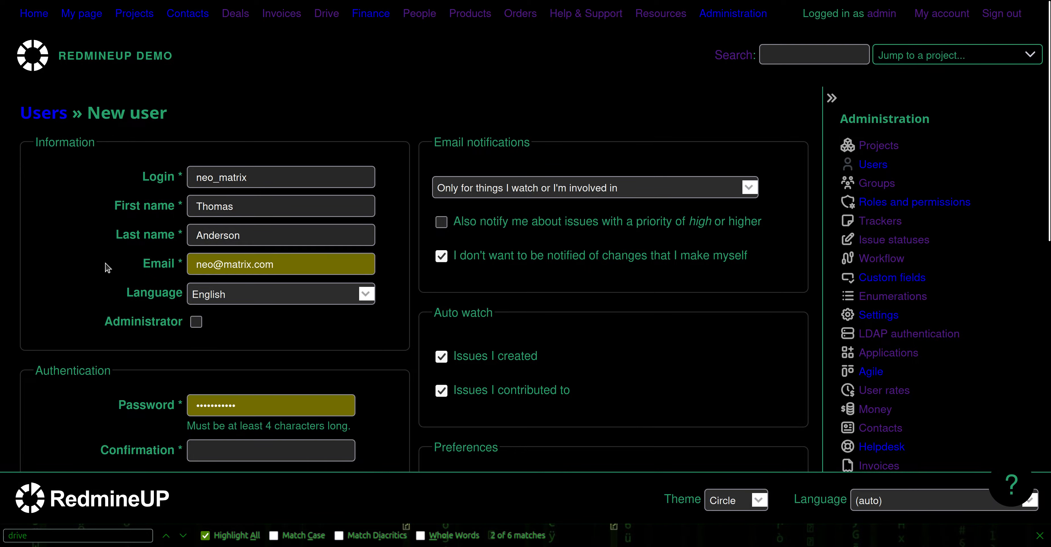
Replace the new user's prefilled password and enter the same password in the confirmation field.
double_click(294, 408)
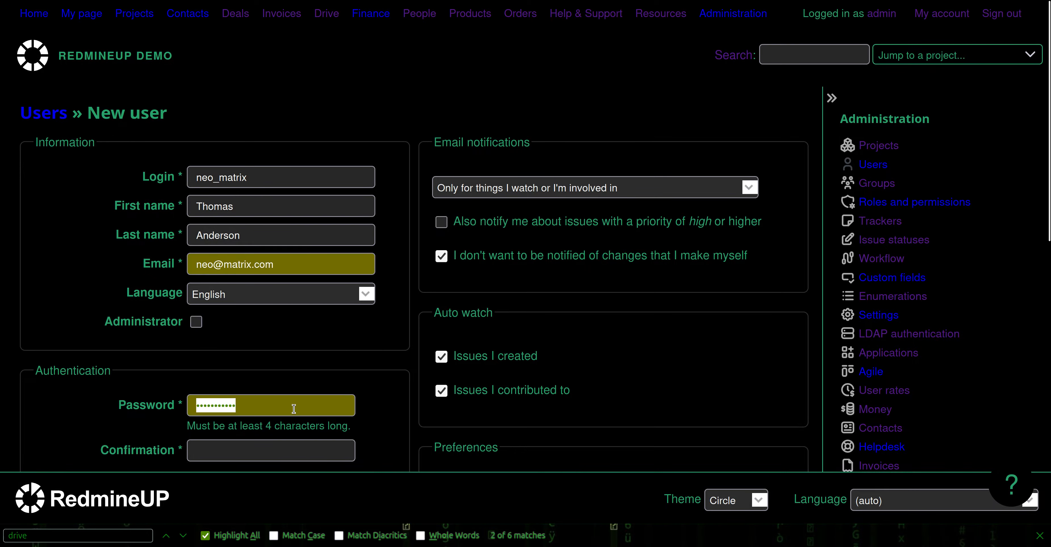
text(•••)
key(Tab)
text(••)
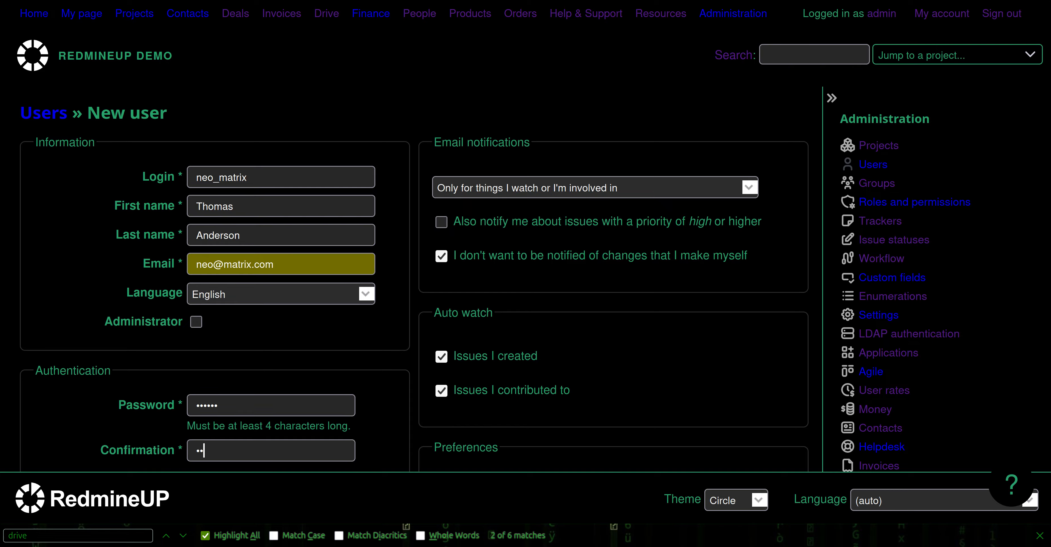
text(••••••)
double_click(282, 411)
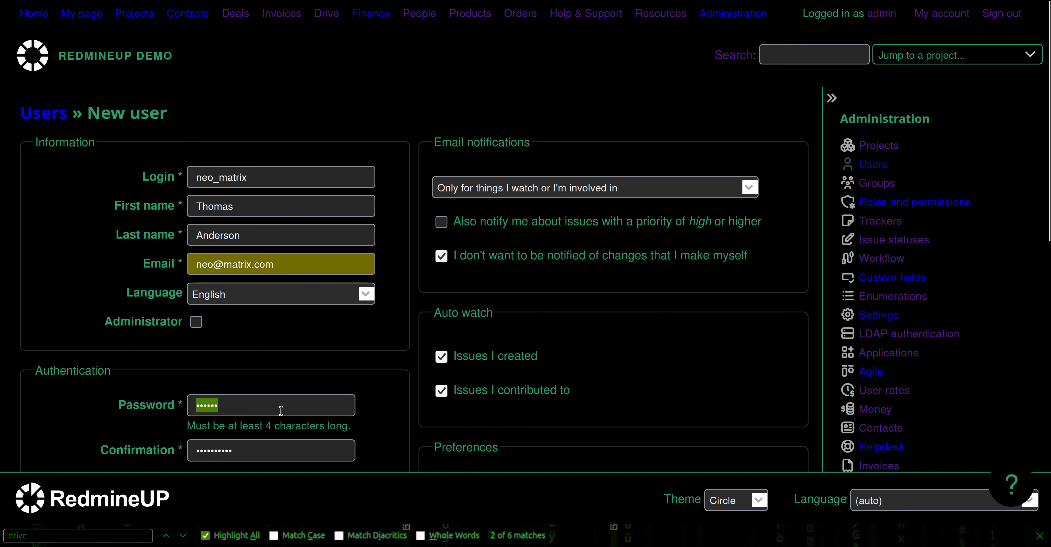
text(••••••••••)
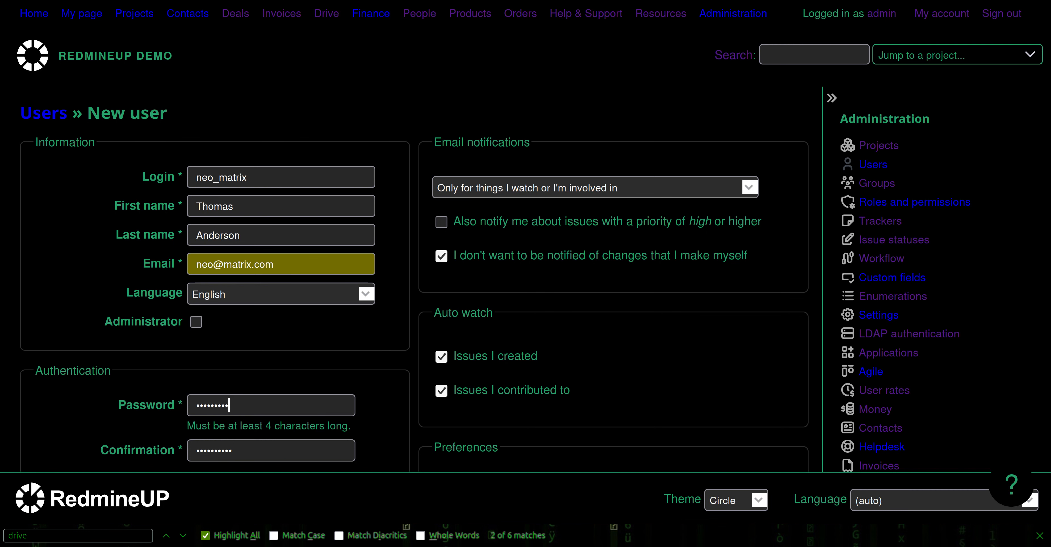
key(Tab)
text(••••••••)
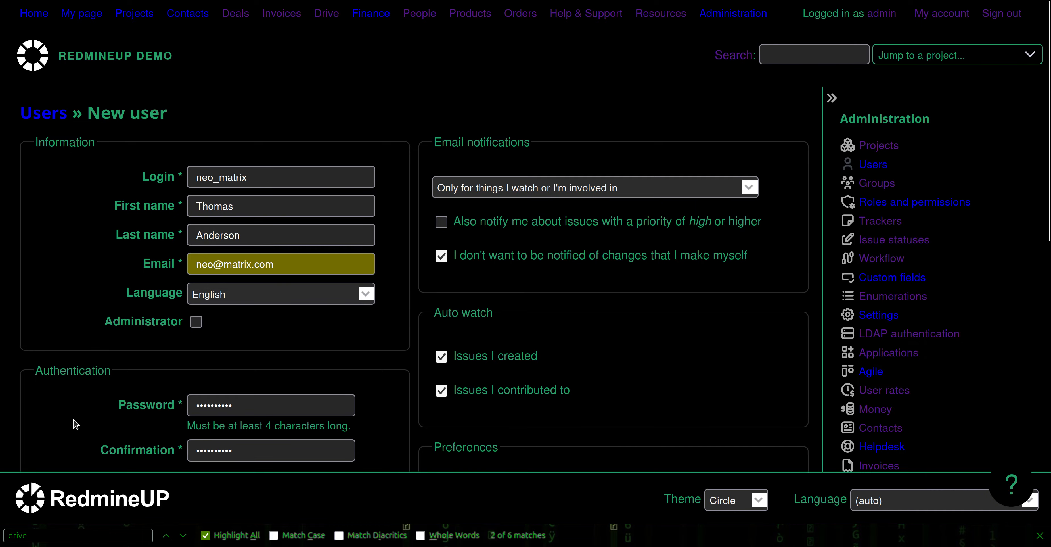
Create the user account without administrator rights, keeping the remaining form options at their defaults.
scroll(77, 414, down, 5)
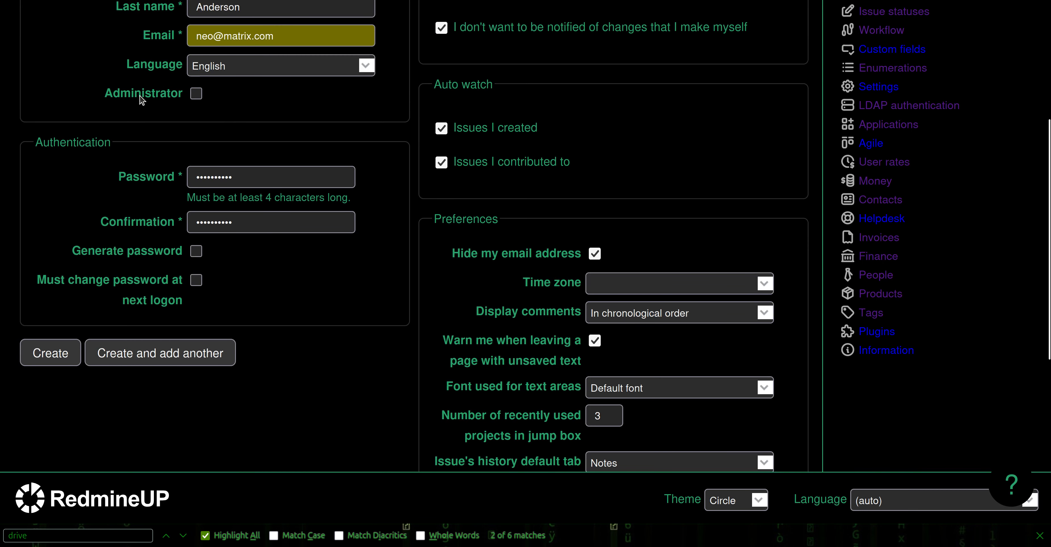
scroll(87, 169, down, 1)
scroll(68, 230, up, 3)
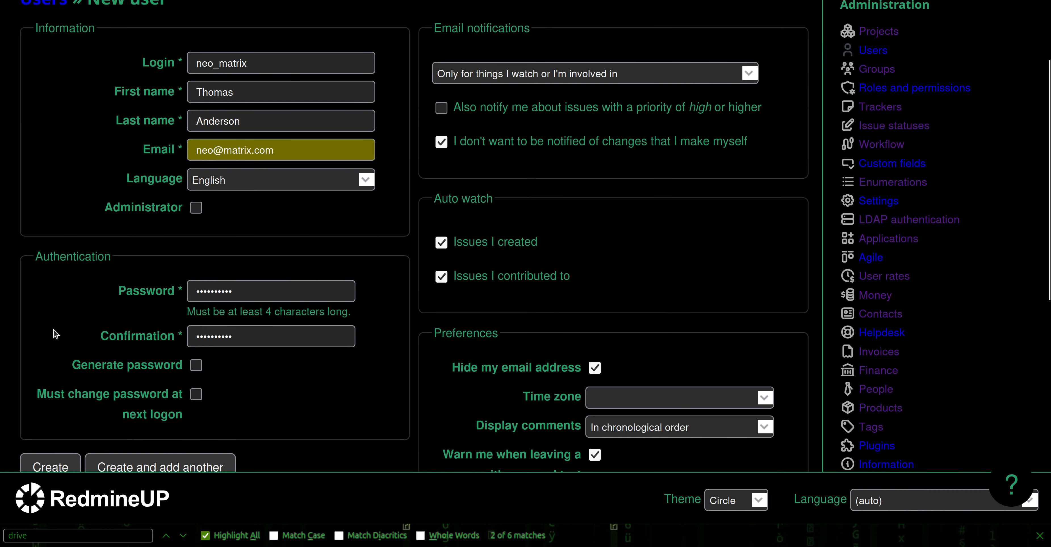
scroll(55, 333, down, 3)
click(52, 352)
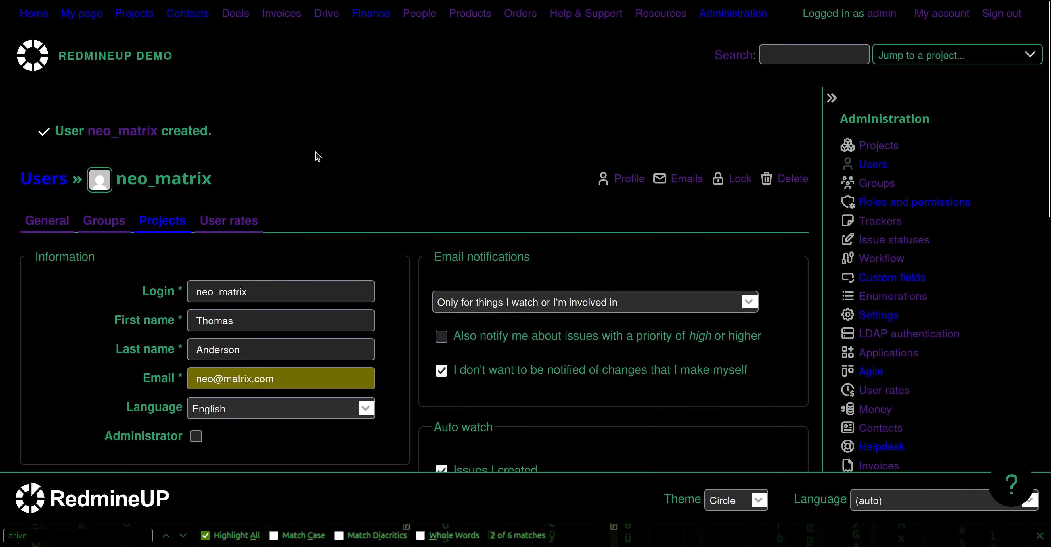
Add neo_matrix to the Redmine Agile plugin demo project with the Reporter role.
click(162, 231)
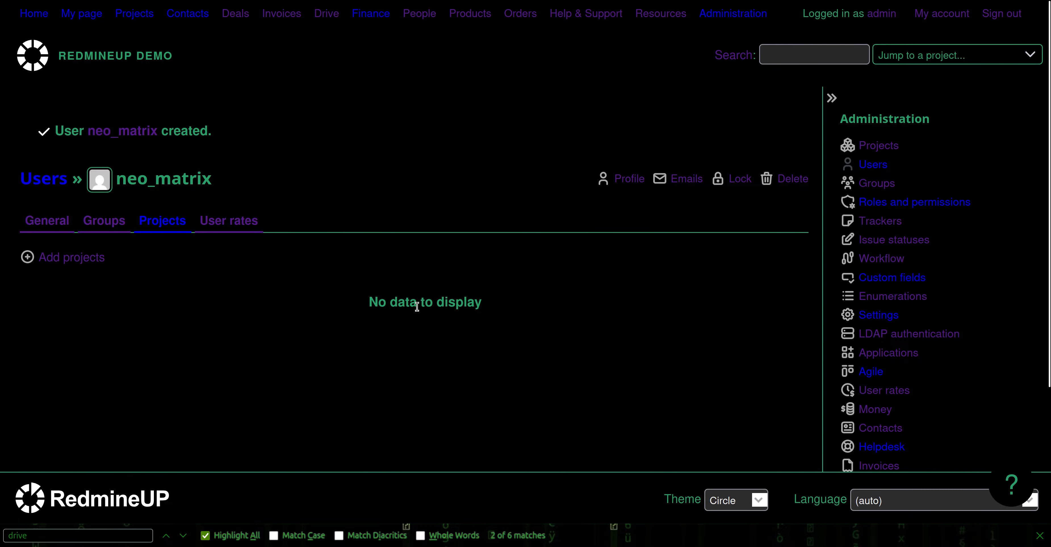
click(77, 261)
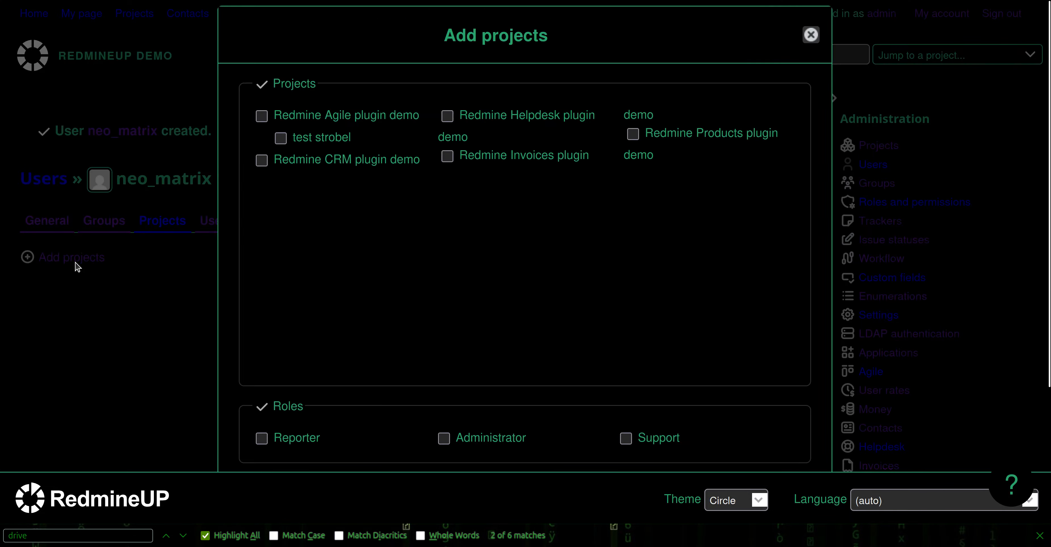
click(261, 116)
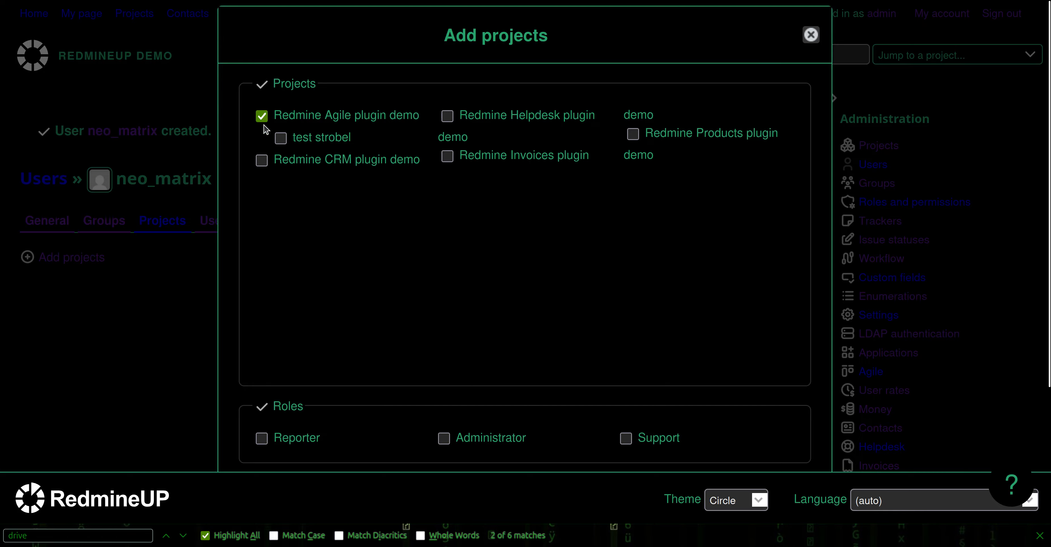
click(263, 439)
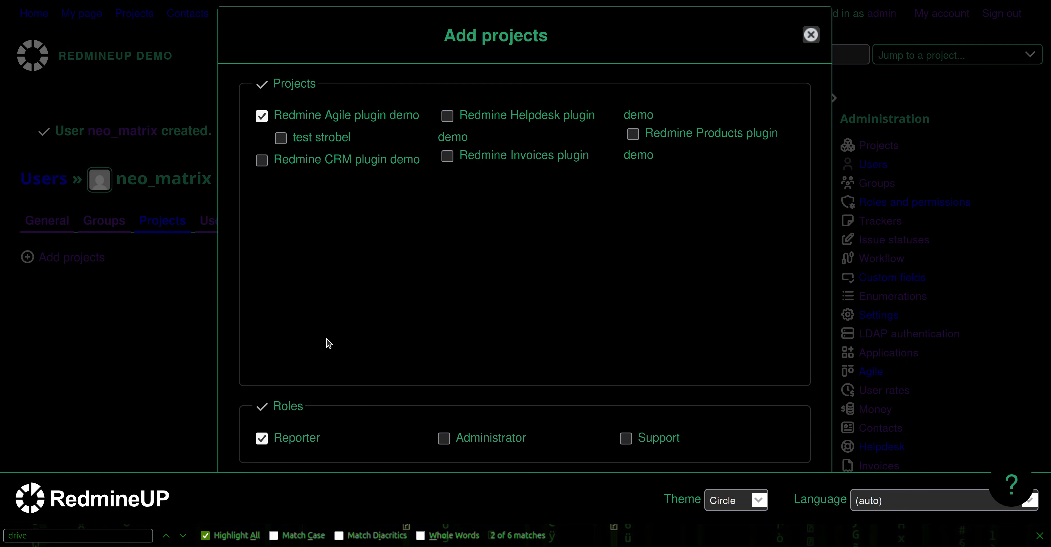
scroll(335, 342, down, 4)
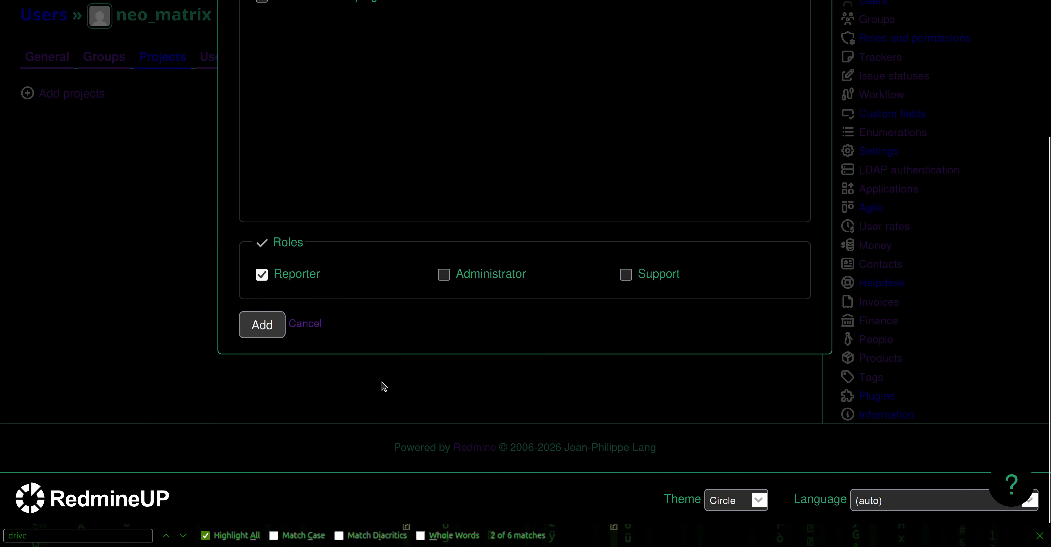
click(262, 324)
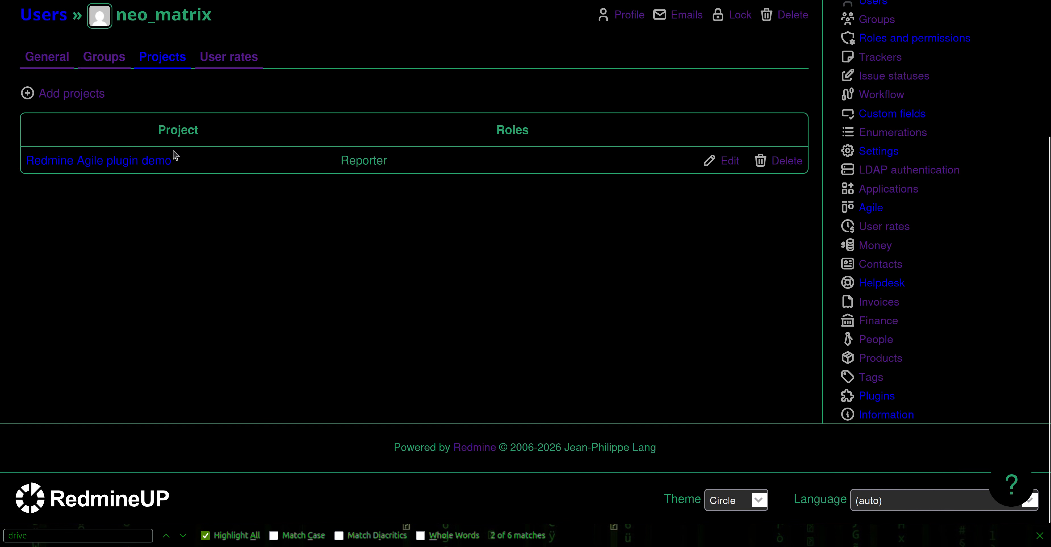
double_click(169, 135)
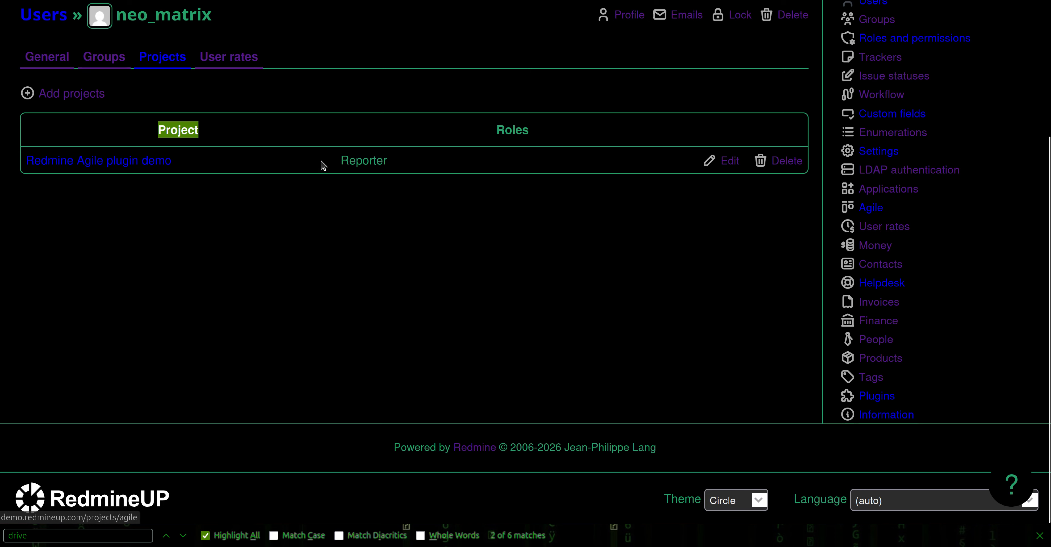
double_click(510, 130)
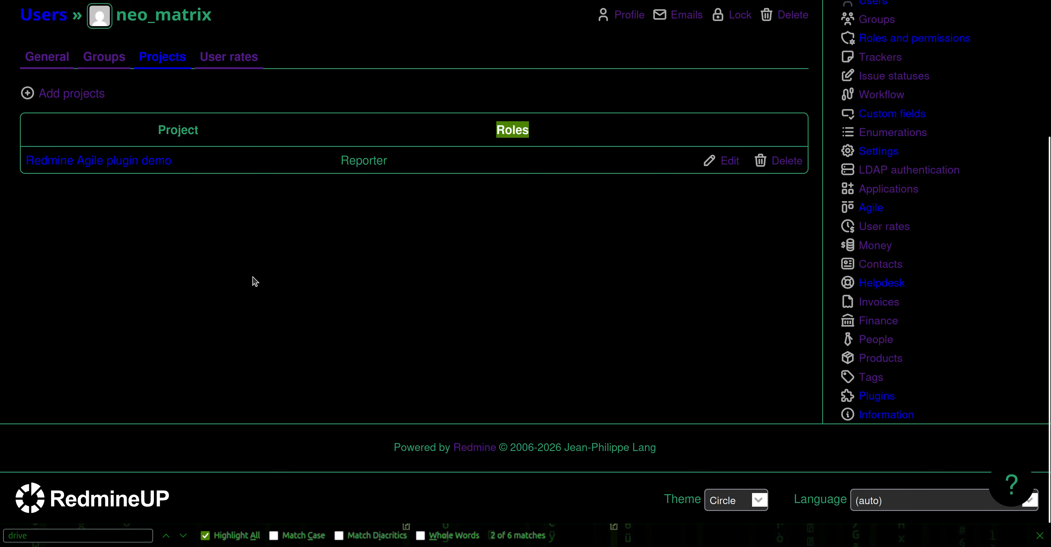
scroll(235, 304, up, 4)
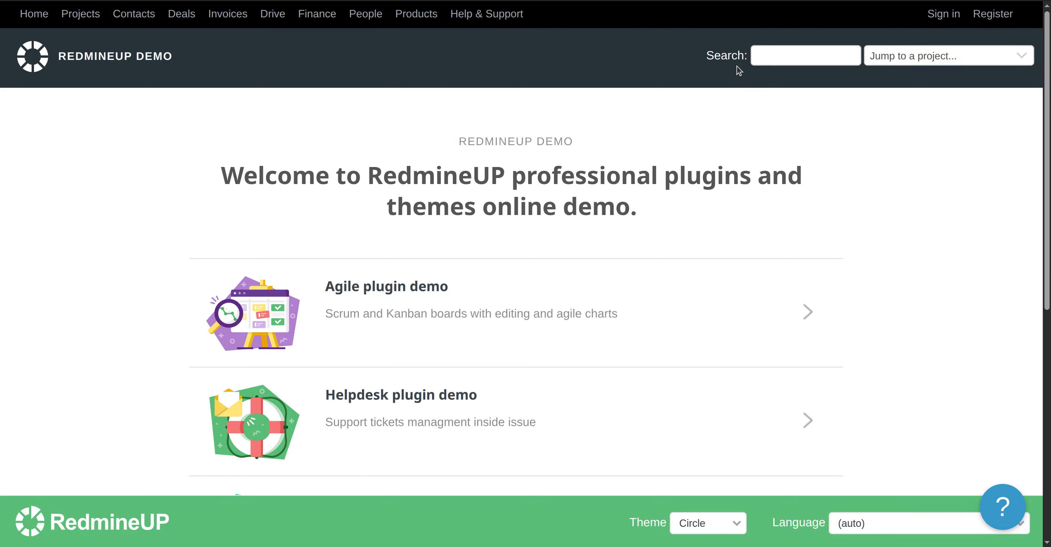
Switch to the second browser, sign in as neo_matrix with the account password, and save the login credentials in the browser.
click(943, 14)
scroll(531, 285, down, 3)
double_click(470, 374)
text(neo_matrix)
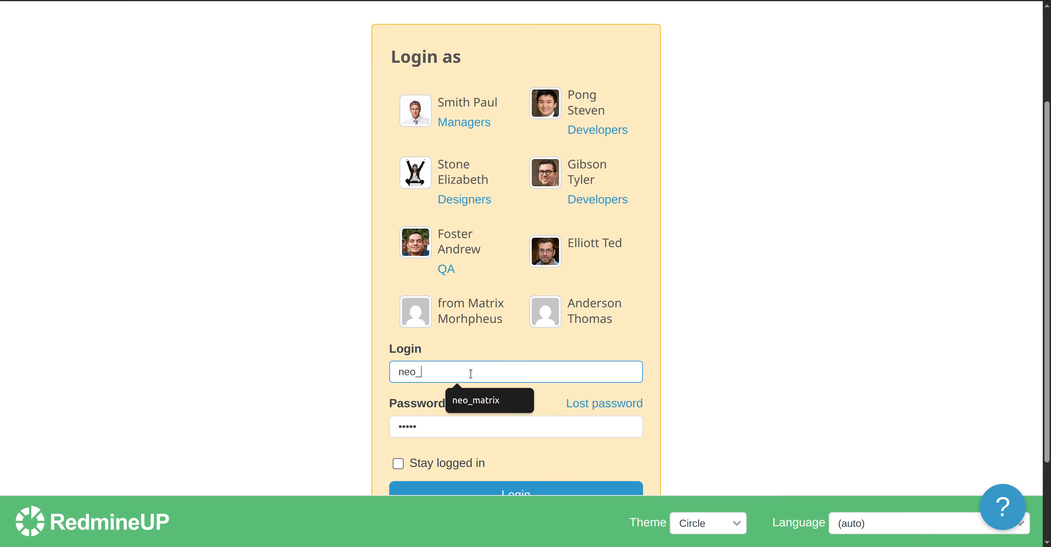
key(Tab)
text(•••)
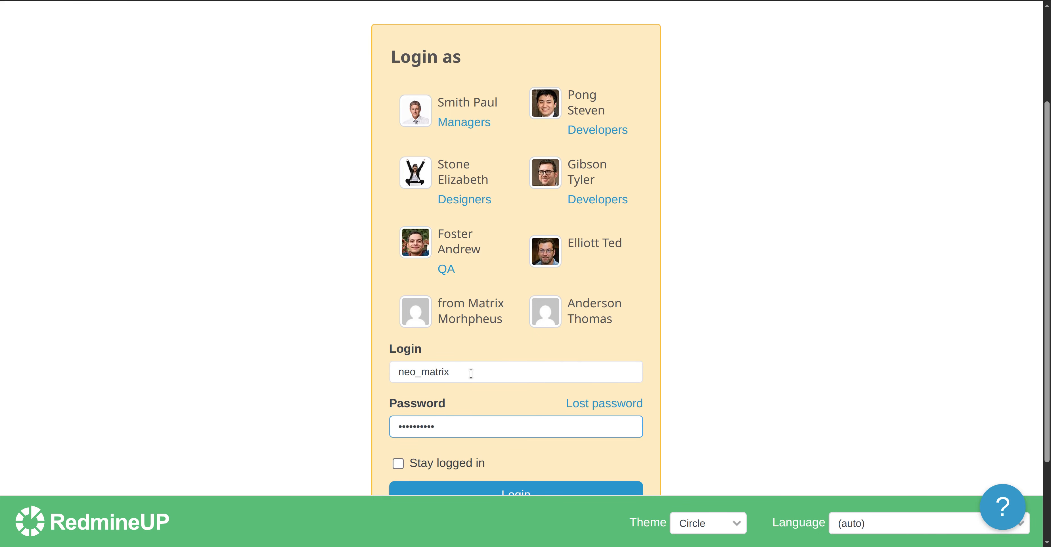
scroll(470, 374, down, 3)
click(497, 378)
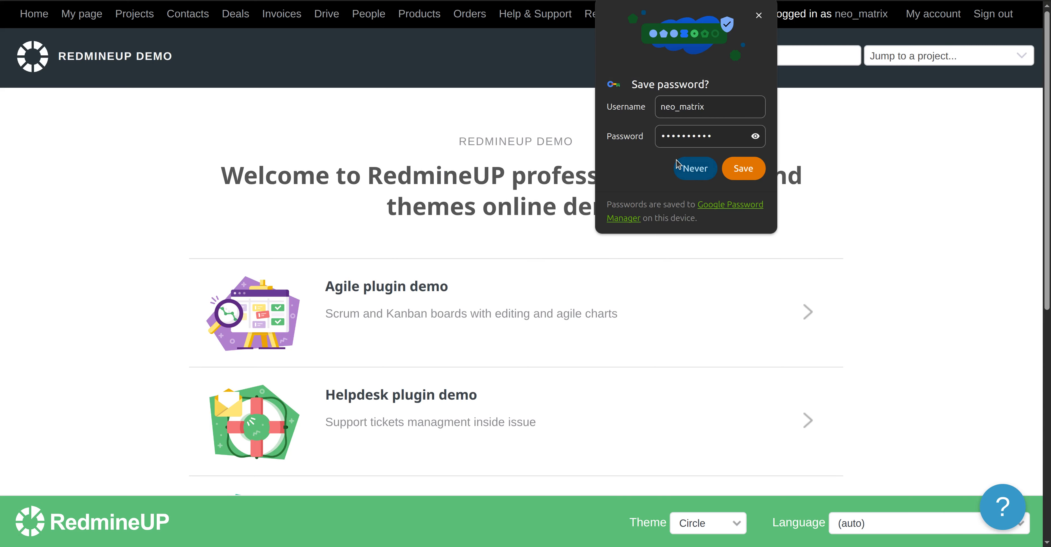
click(743, 168)
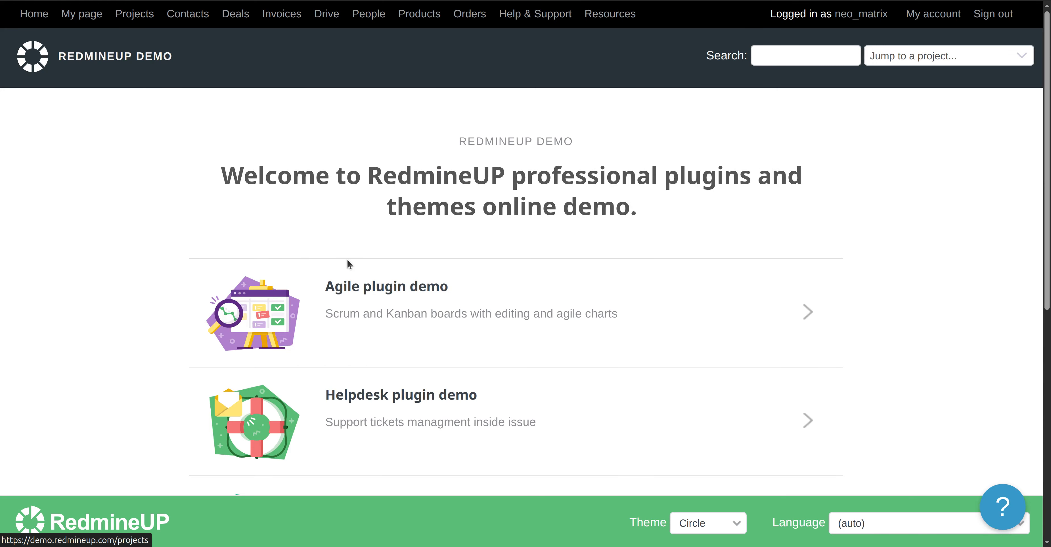
Open the Redmine Agile plugin demo project as the new user, and open the Reporter role for editing in the administrator browser.
click(164, 312)
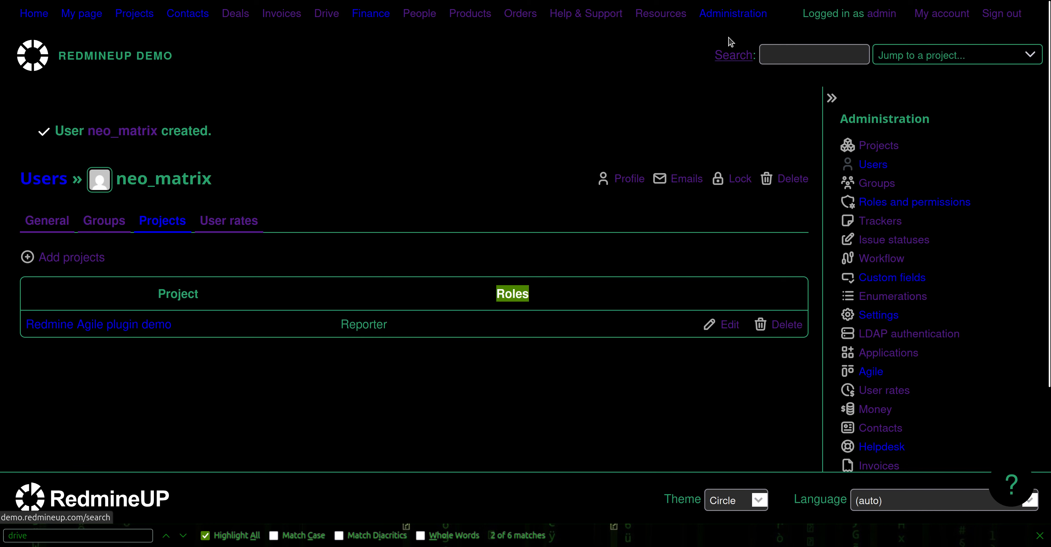
click(728, 16)
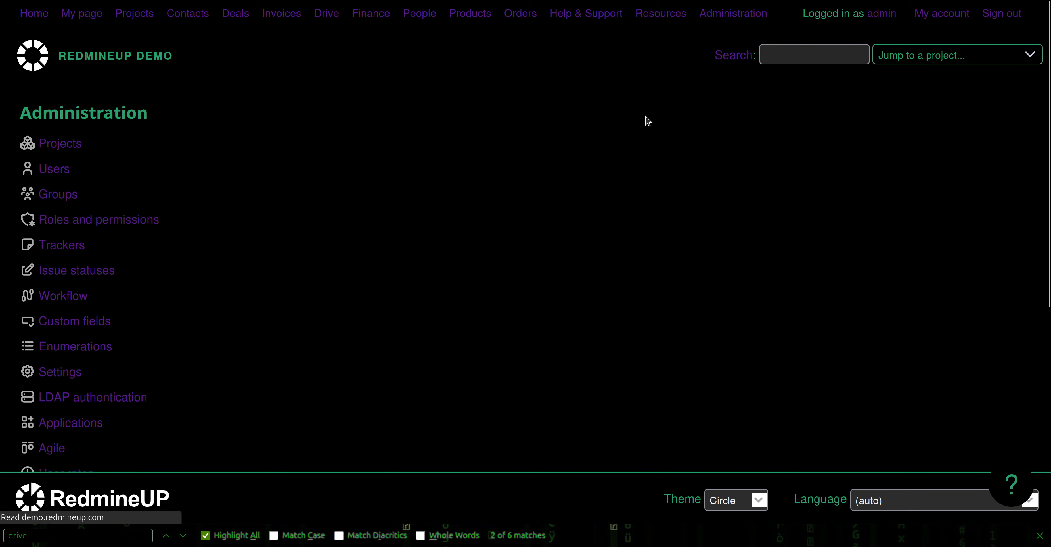
click(117, 219)
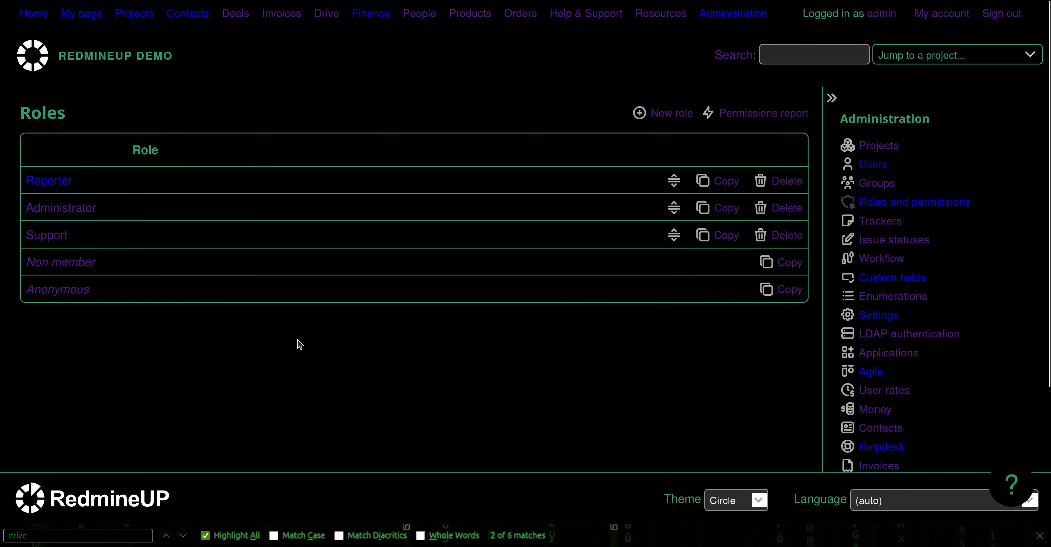
click(59, 180)
Grant the Reporter role the View drive entries permission in the Drive group.
scroll(293, 309, down, 20)
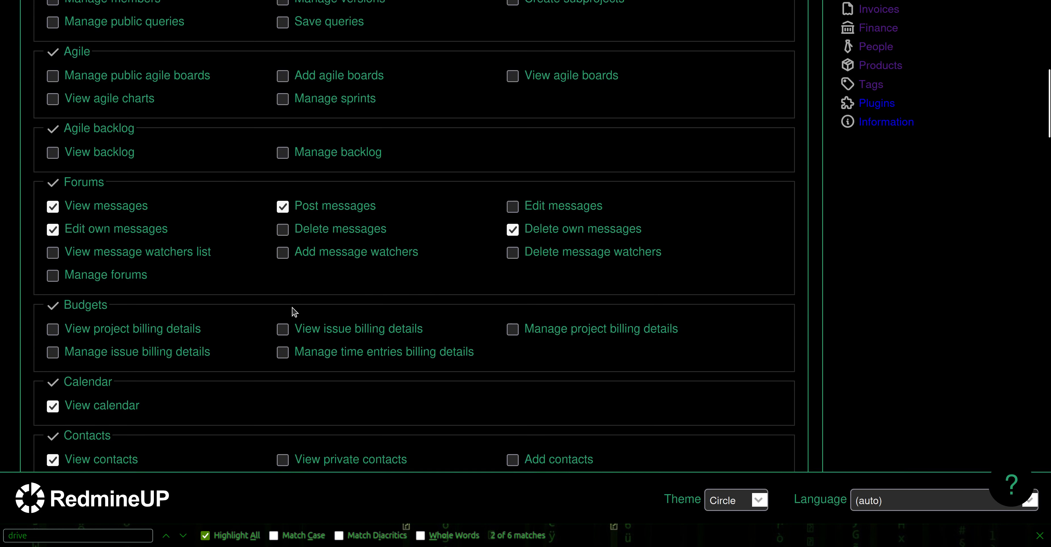
scroll(294, 311, down, 14)
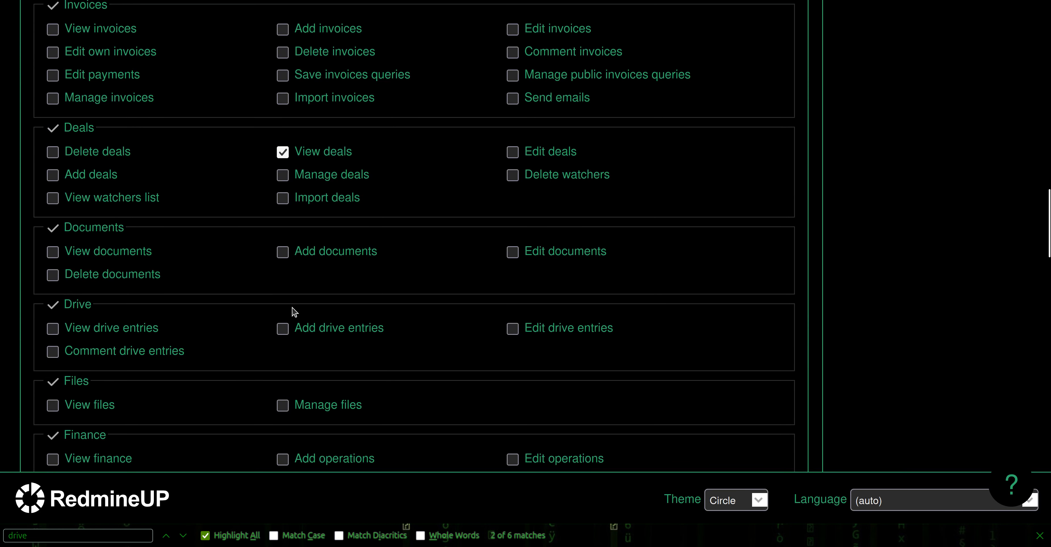
scroll(294, 311, down, 20)
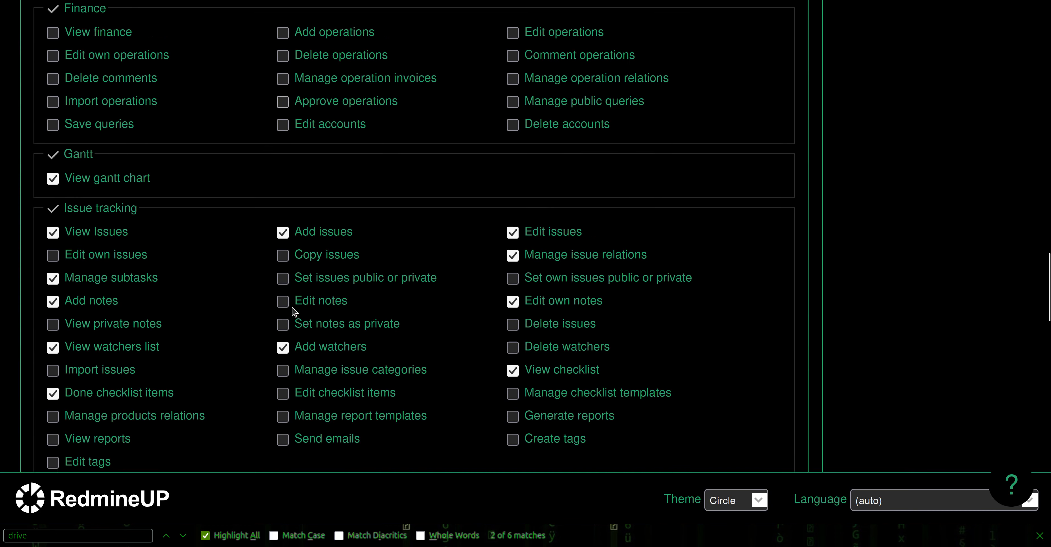
scroll(294, 311, down, 15)
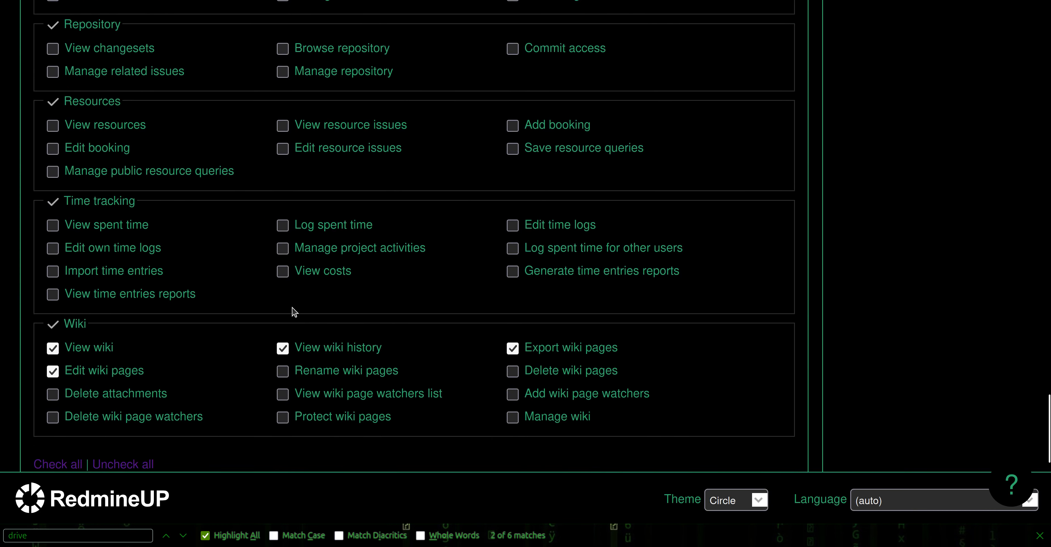
scroll(294, 311, up, 13)
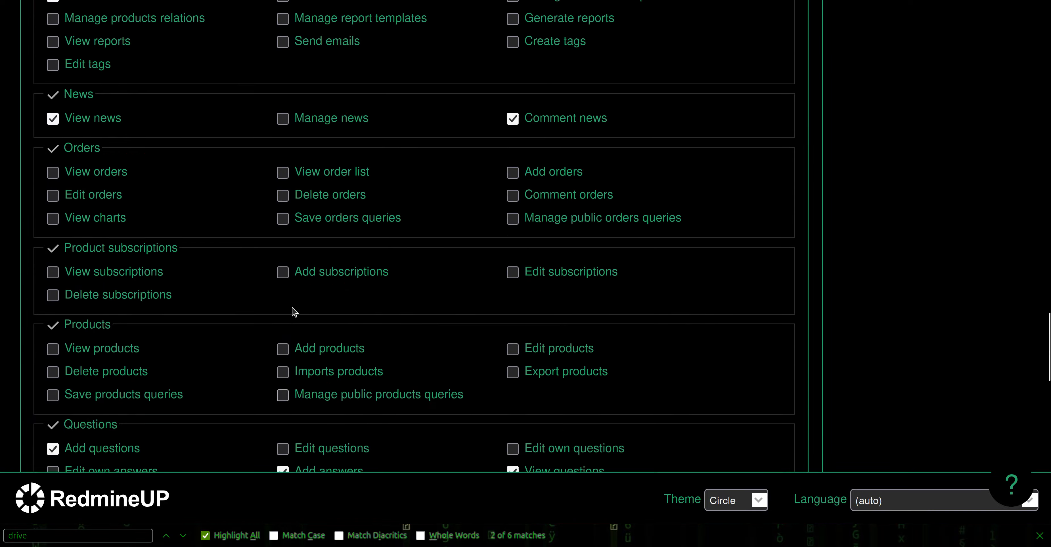
scroll(294, 310, up, 9)
scroll(292, 311, up, 5)
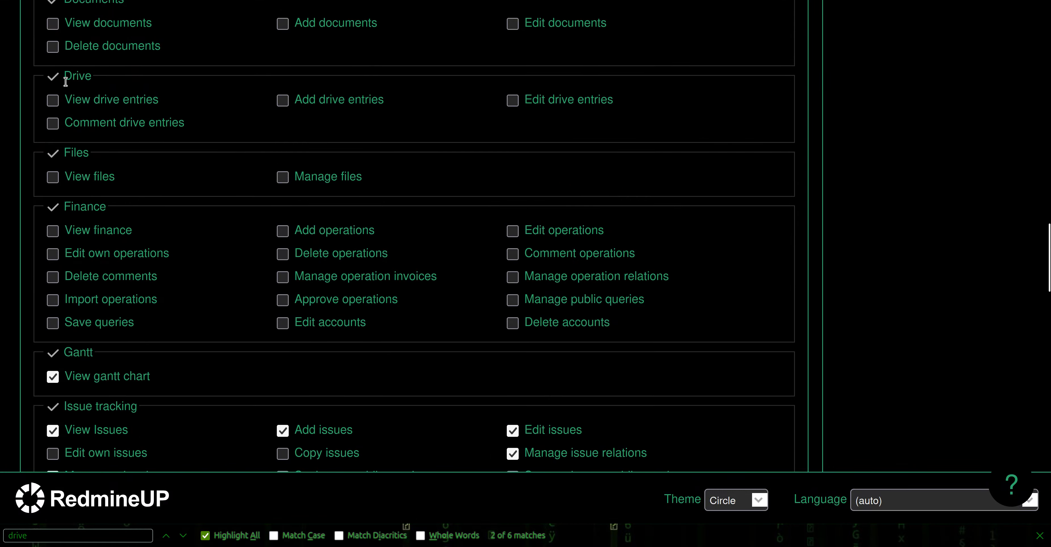
double_click(68, 78)
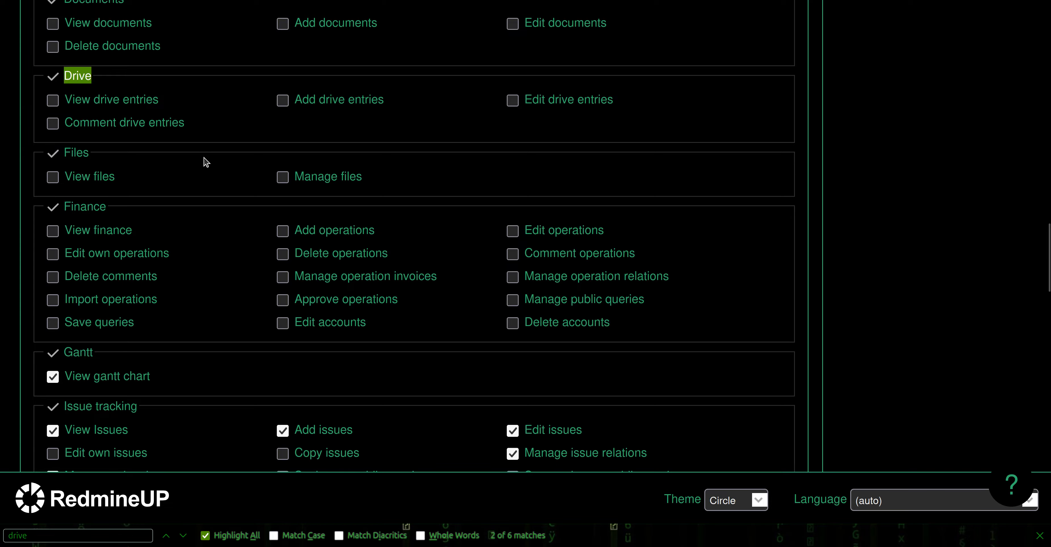
scroll(204, 163, up, 3)
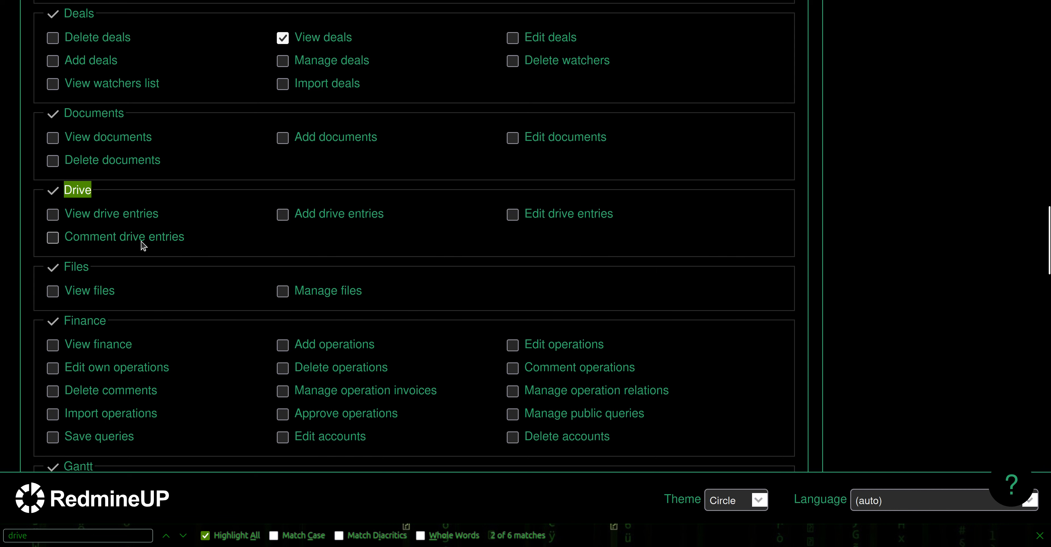
click(136, 217)
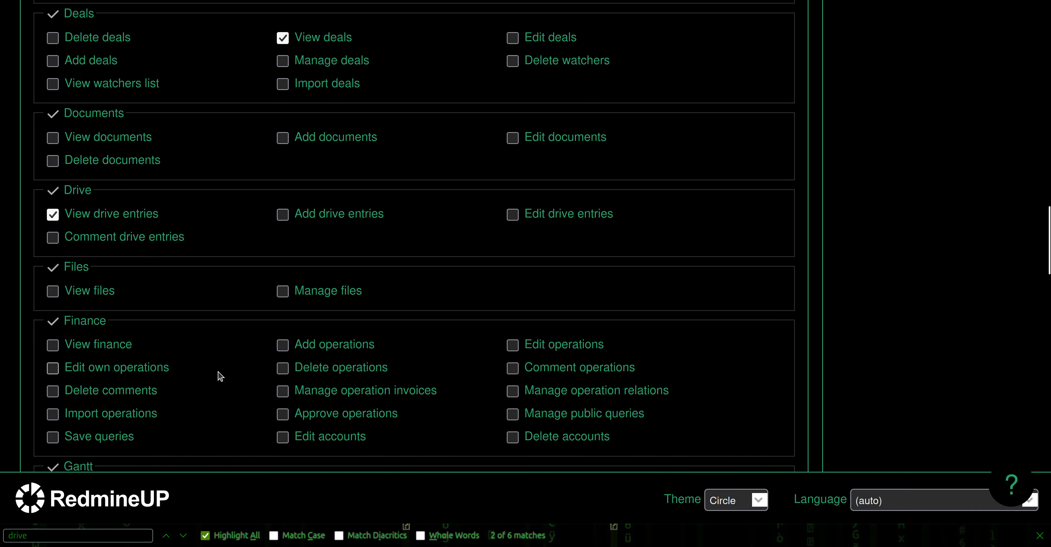
Save the Reporter role, leaving its tracker permissions as they are.
scroll(220, 375, down, 20)
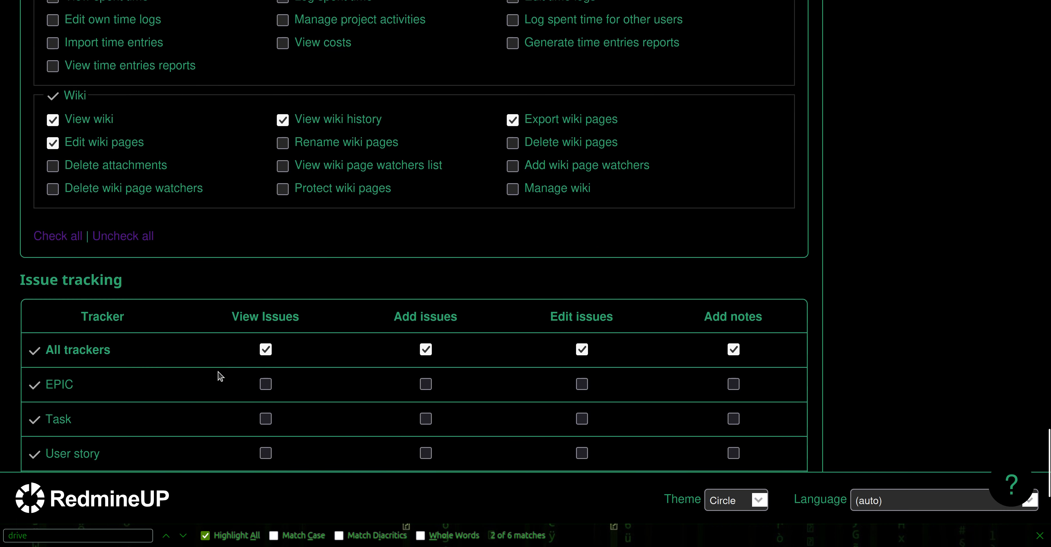
scroll(196, 379, up, 3)
scroll(96, 429, down, 6)
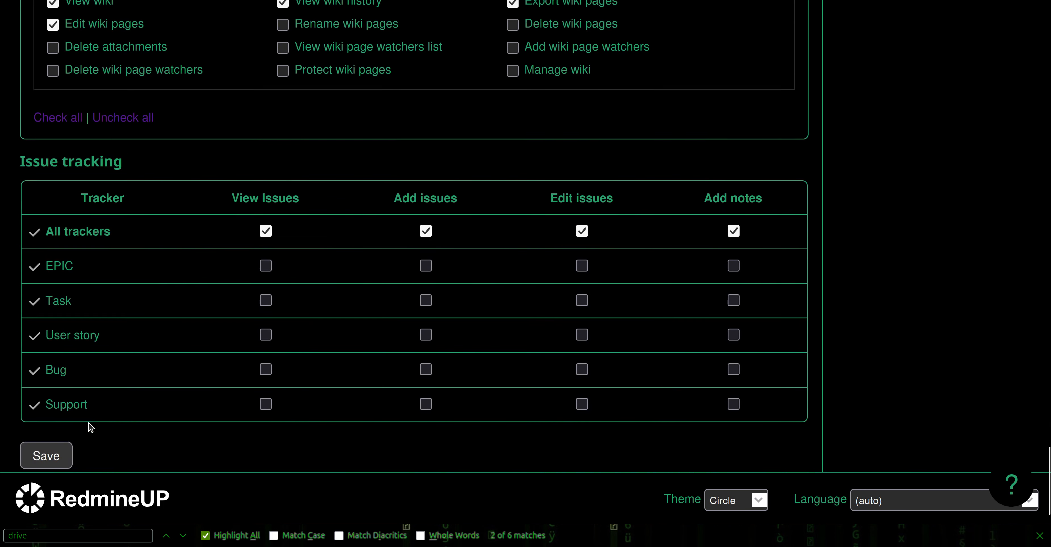
scroll(84, 429, up, 3)
scroll(74, 432, down, 4)
click(53, 412)
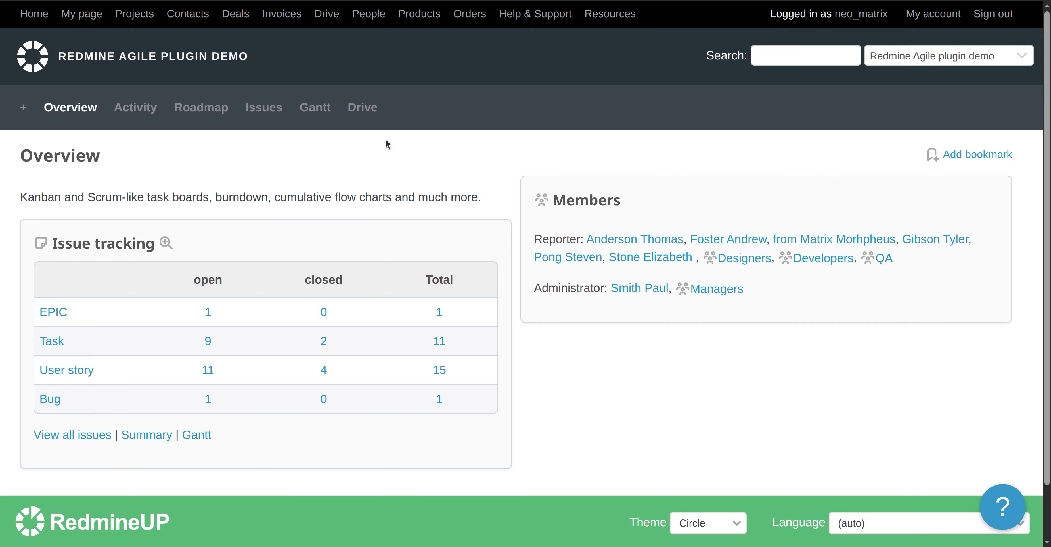
In the new user's browser, preview illustrations.jpg in the Agile demo project's Drive and return to the file list.
click(360, 114)
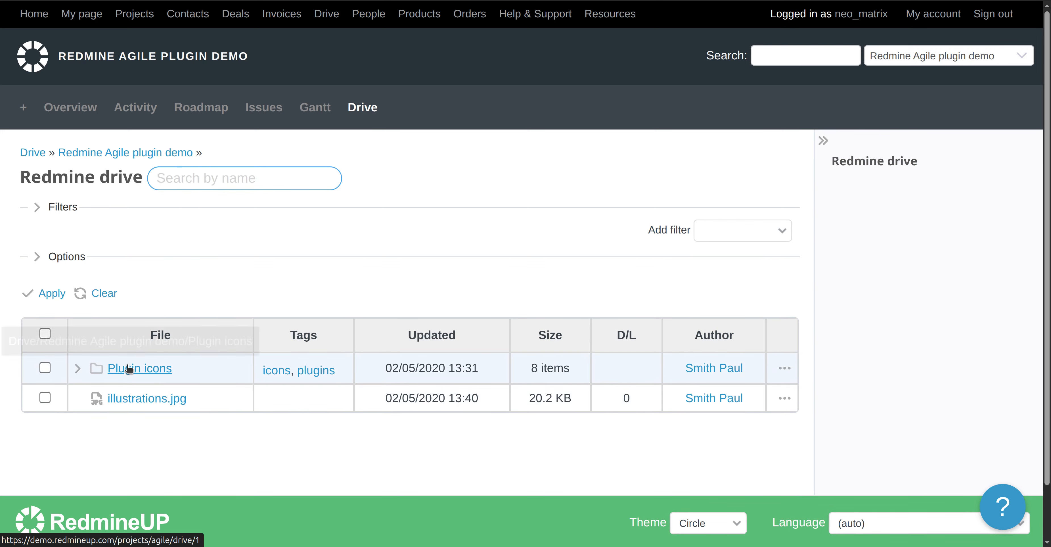
click(145, 398)
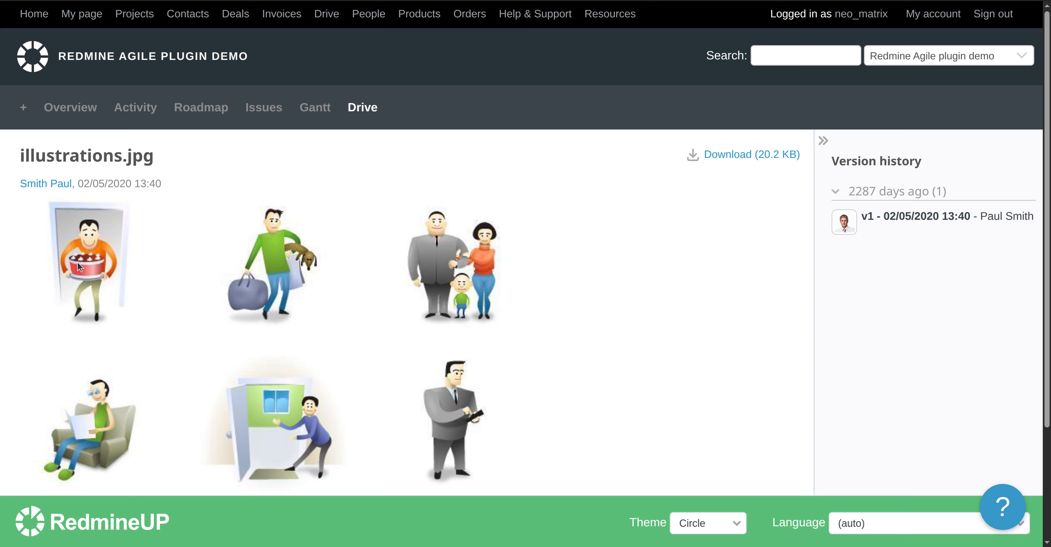
click(365, 108)
View checklists.pdf and finance.png in the Plugin icons folder, and go back to the project's Drive.
scroll(106, 234, down, 3)
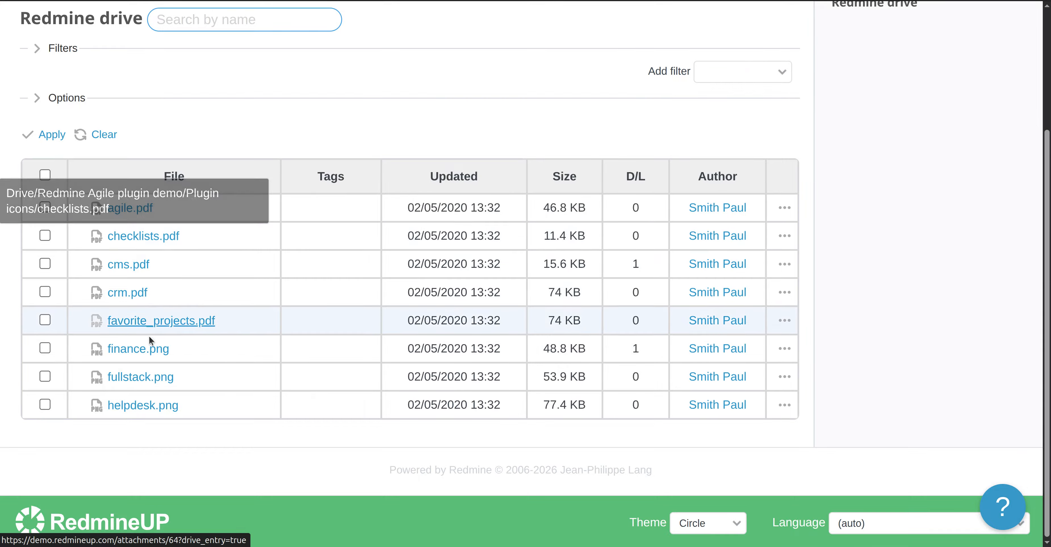
click(146, 236)
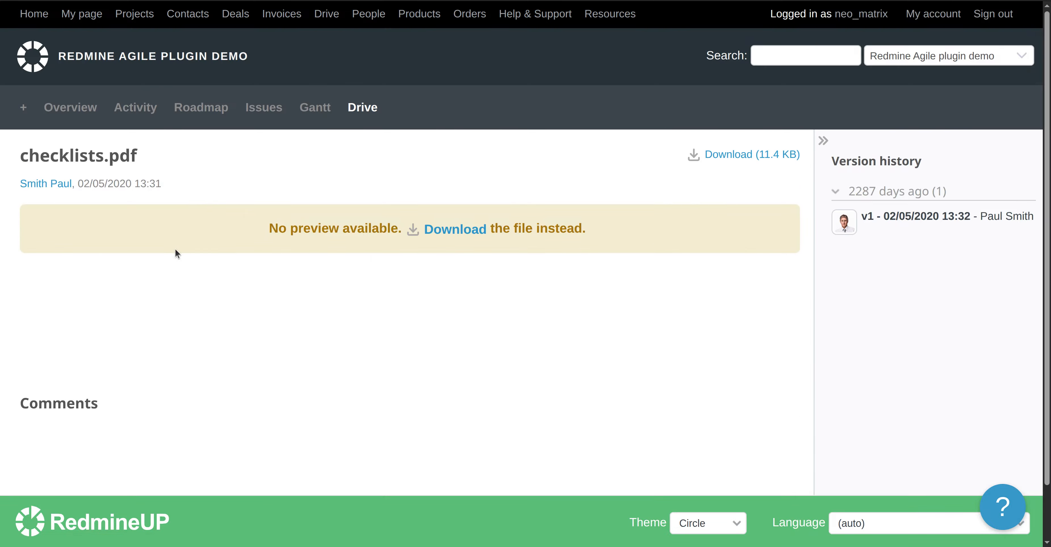
click(438, 231)
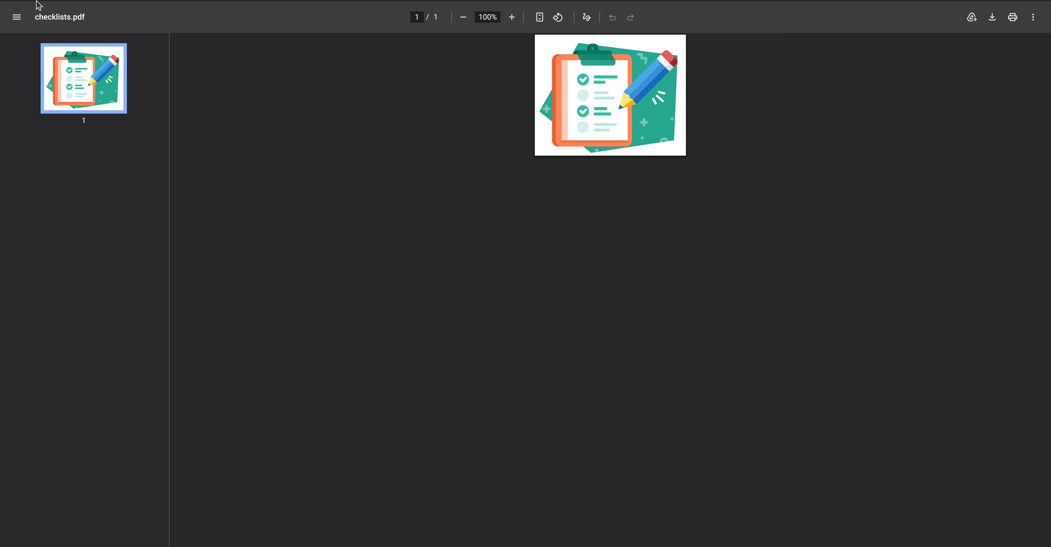
key(alt+Left)
key(alt+Left)
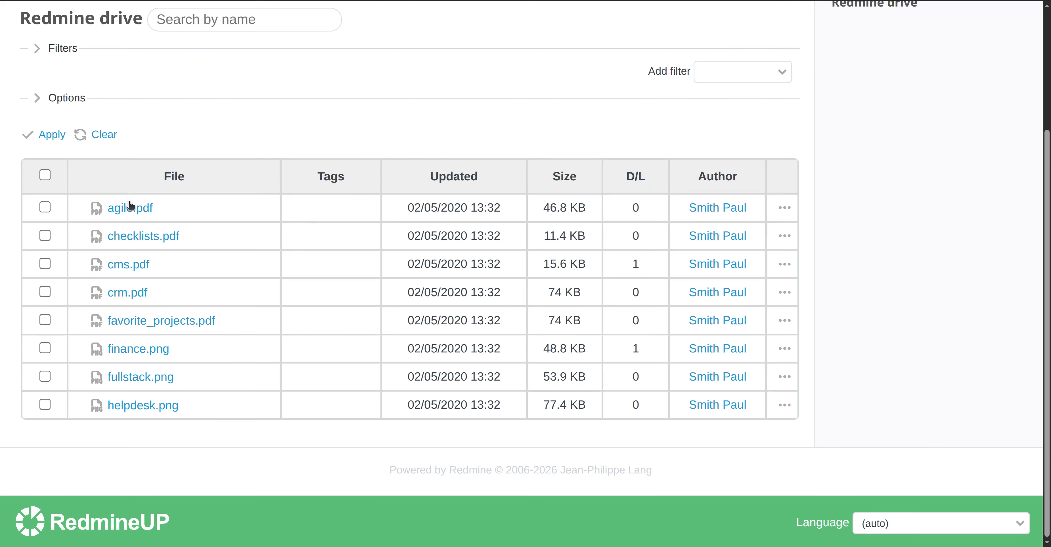
click(136, 347)
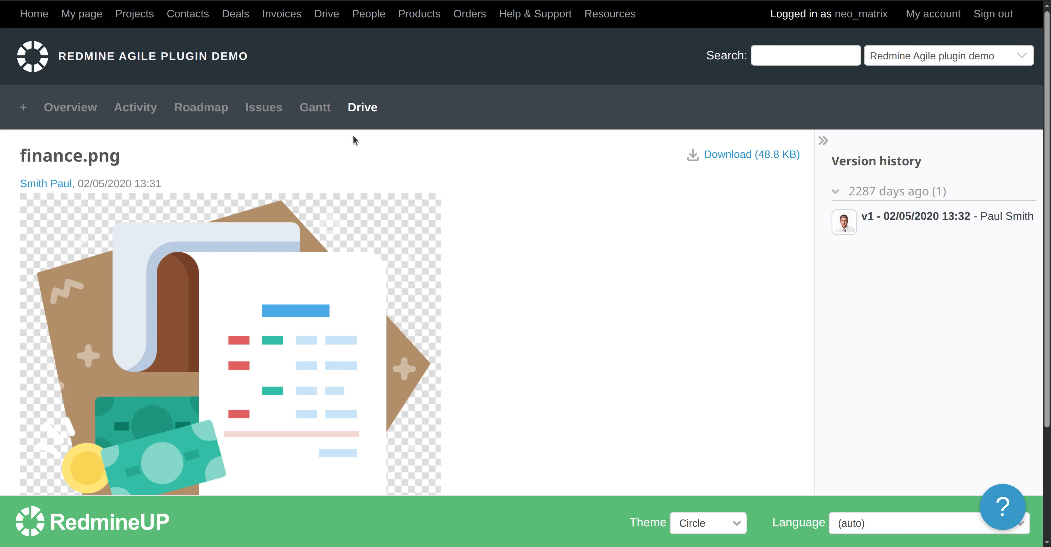
click(362, 111)
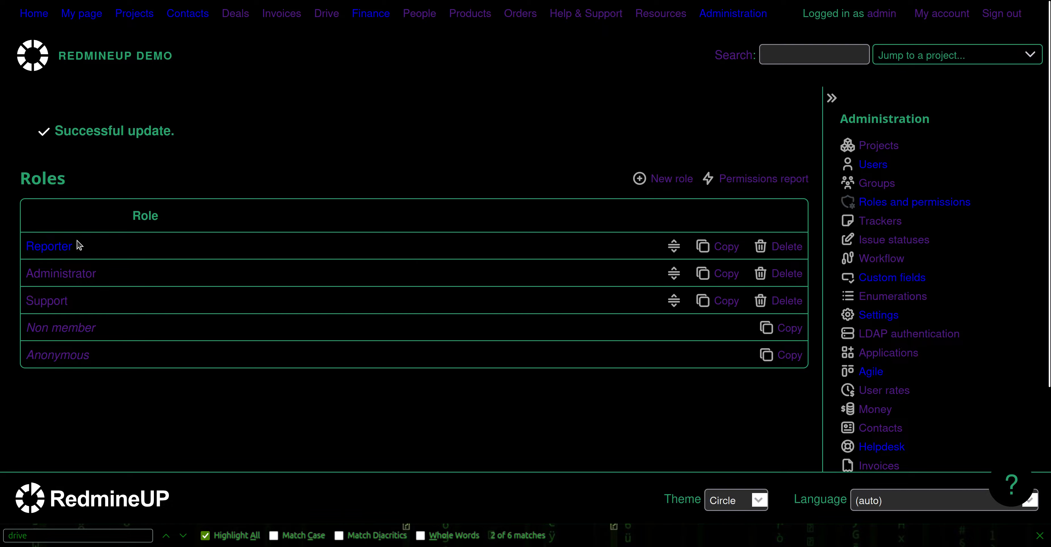
In the administrator browser, grant the Reporter role the Add drive entries permission and save the role.
click(67, 246)
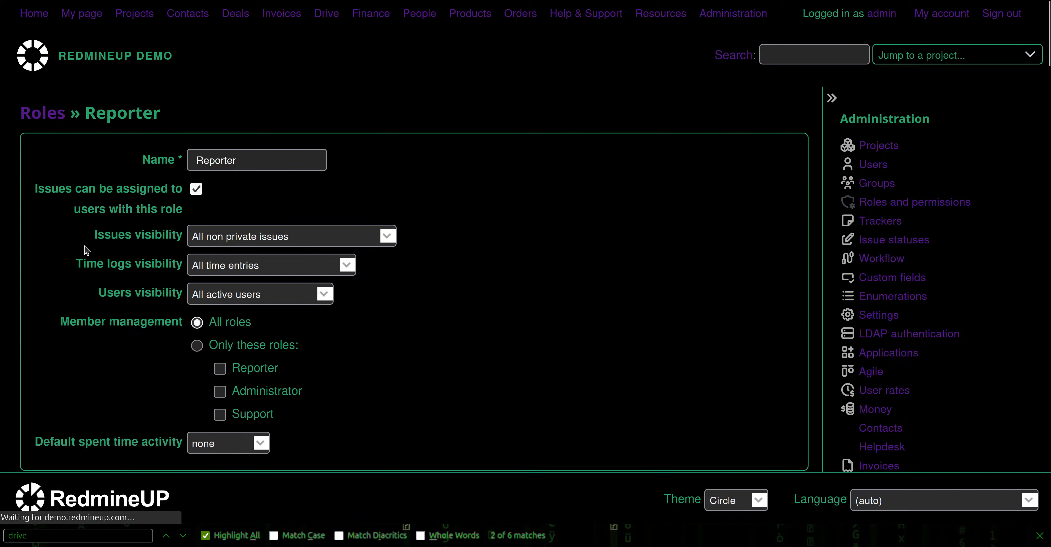
key(ctrl+f)
key(Return)
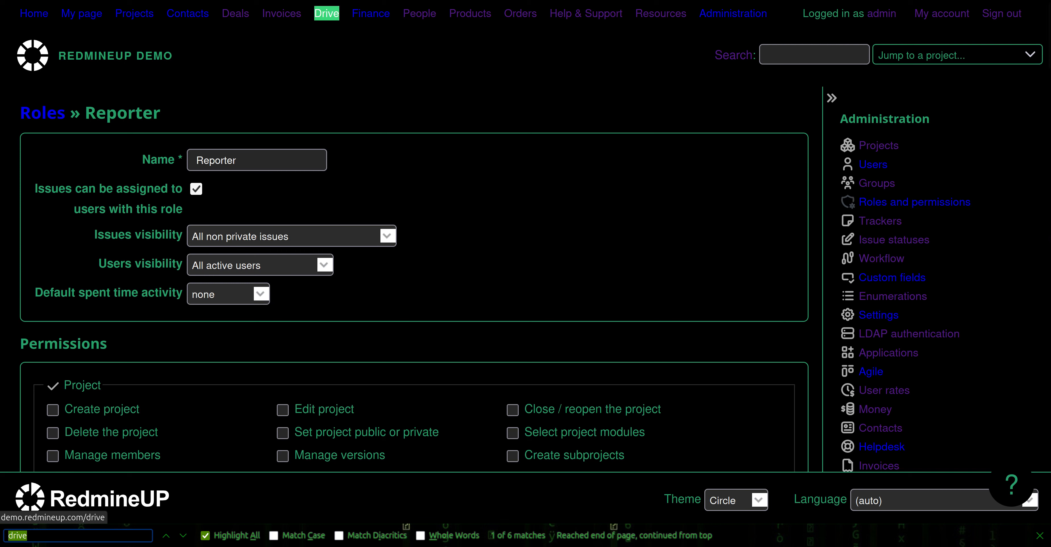
key(Return)
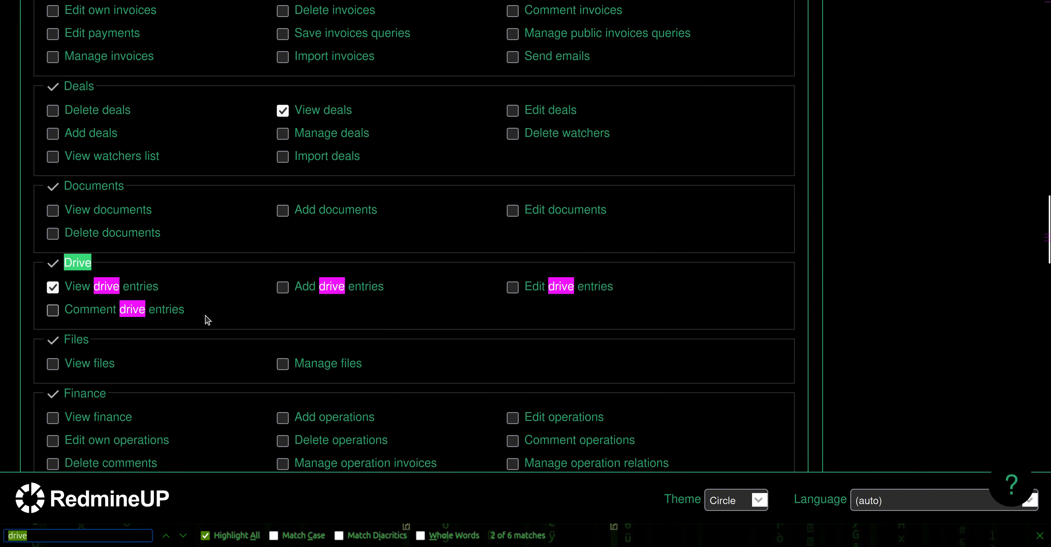
click(283, 287)
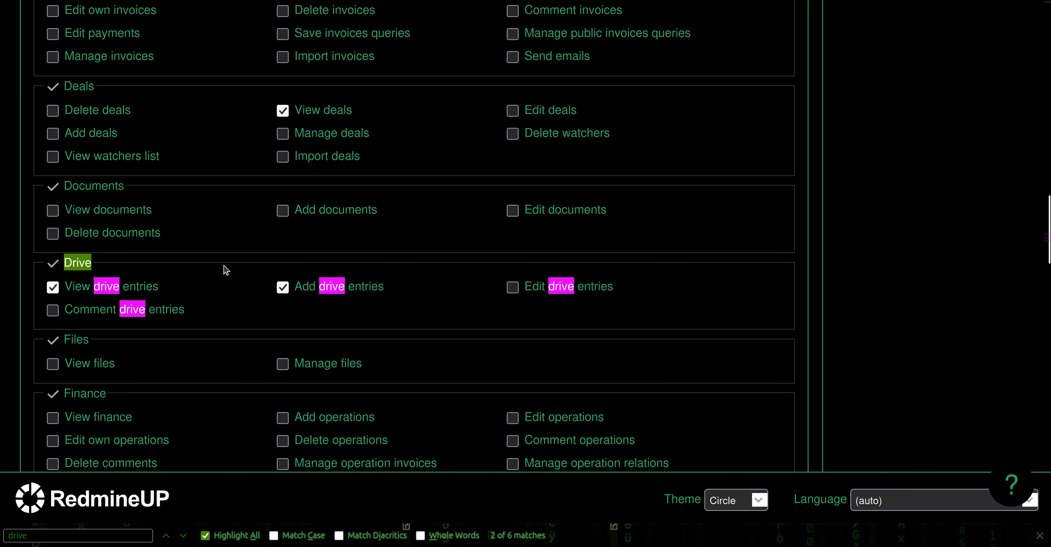
scroll(231, 321, down, 20)
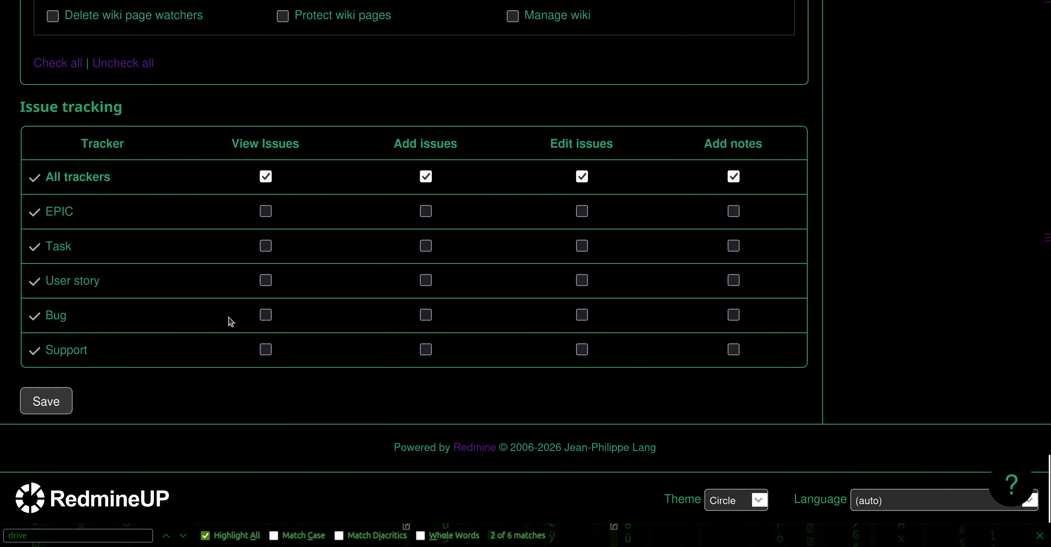
click(57, 401)
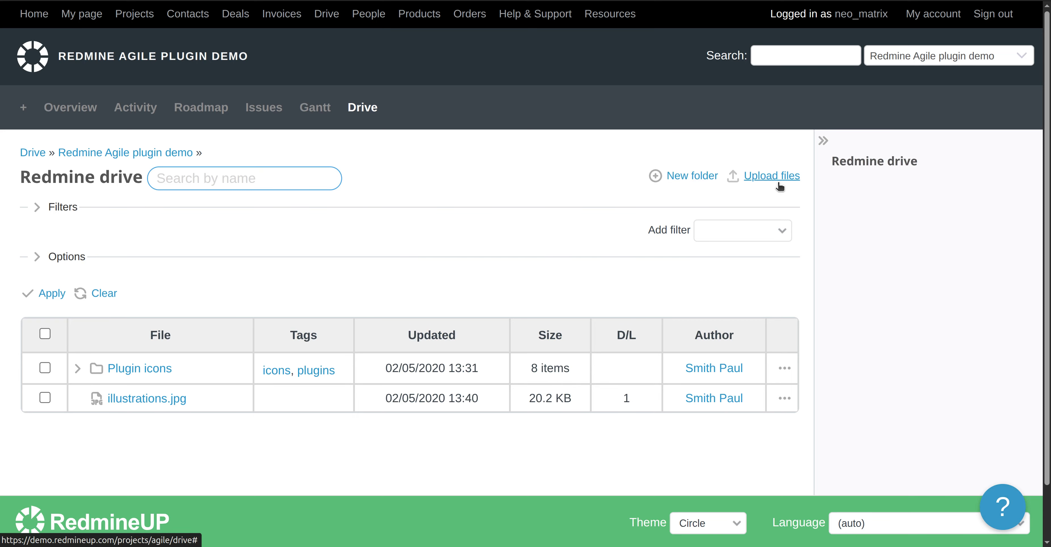
As the new user, create a folder named Matrix 1999 in the Agile demo project's Drive.
click(685, 176)
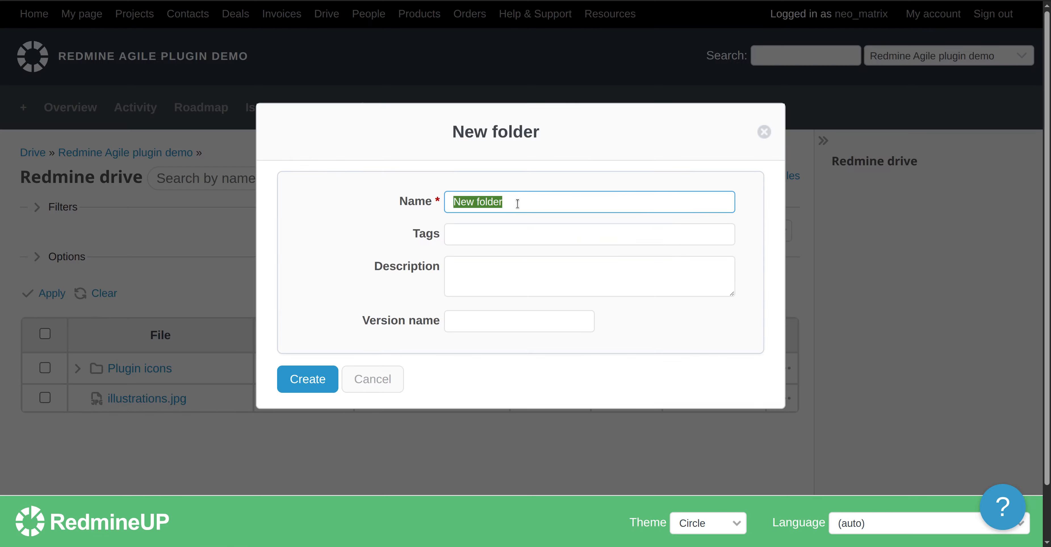
text(Ma)
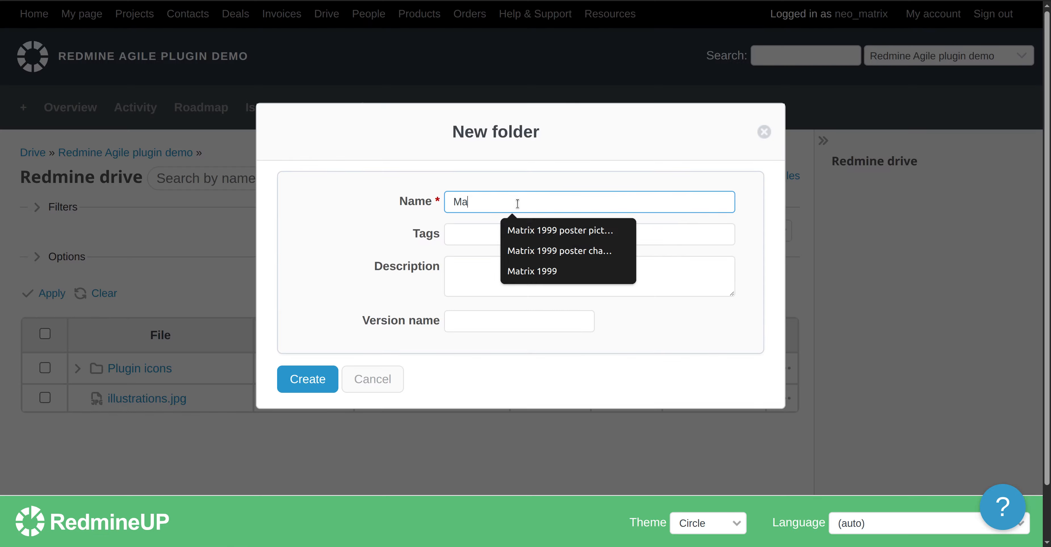
text(trix 1999)
key(Tab)
click(316, 380)
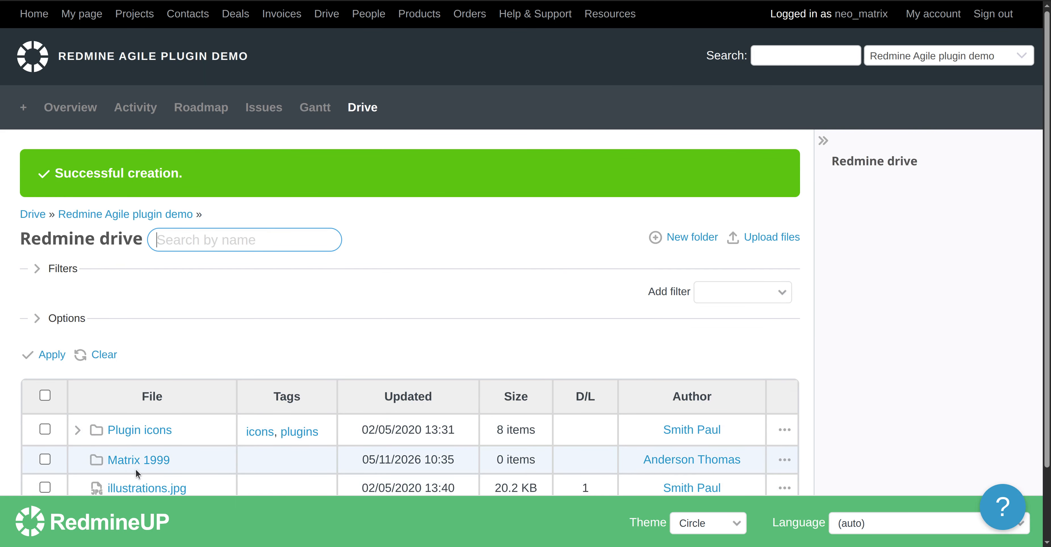
Upload neo_dodge_bullets.jpeg, neo_smith.jpeg and matrix_1999_poster.jpeg from Downloads into the Matrix 1999 folder.
click(137, 459)
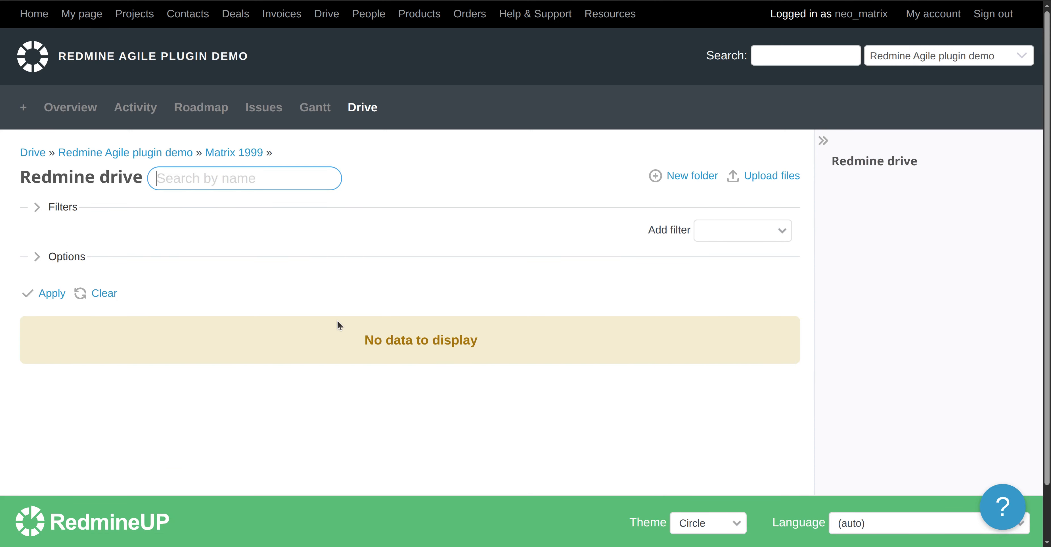
click(762, 178)
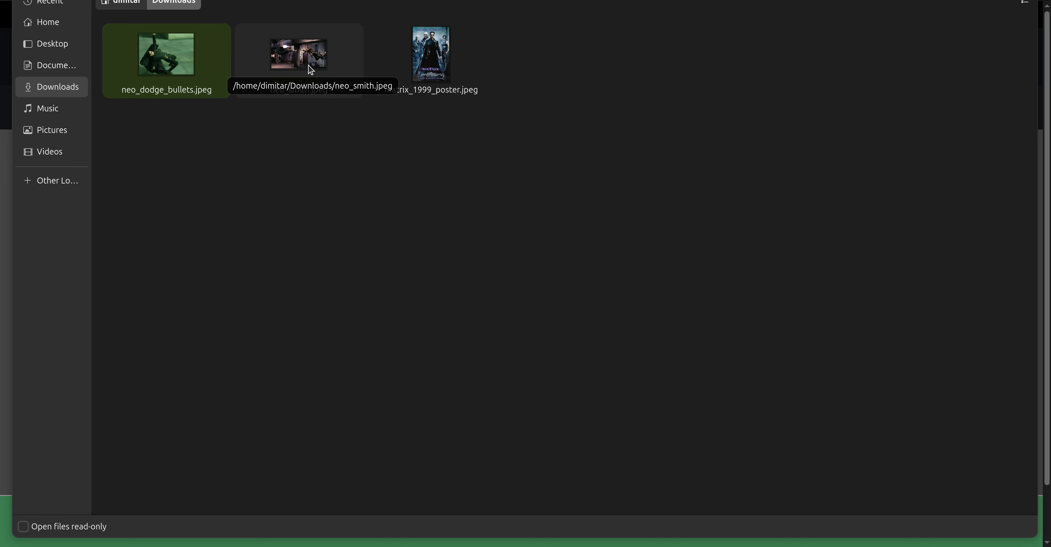
click(431, 66)
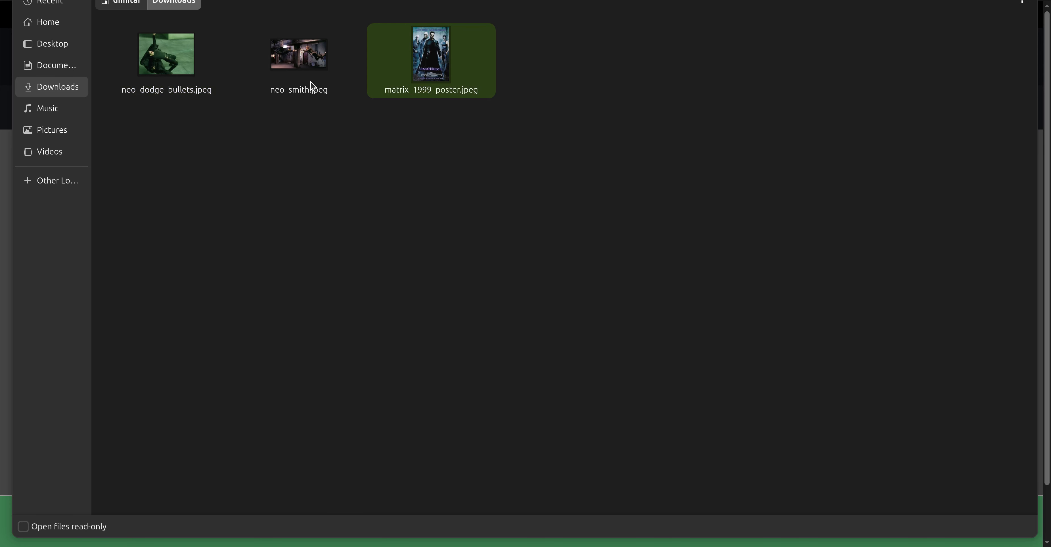
key(ctrl+a)
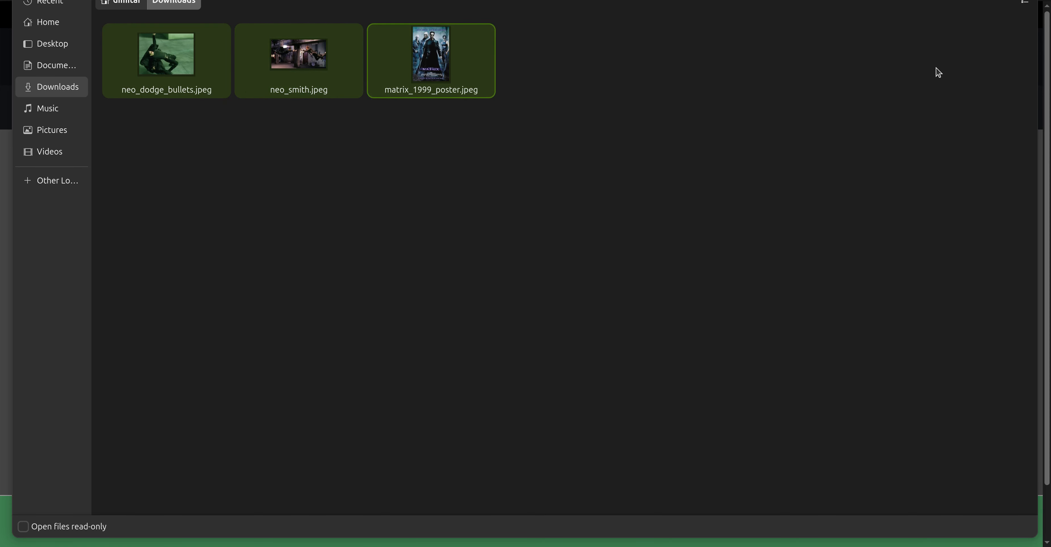
click(1018, 0)
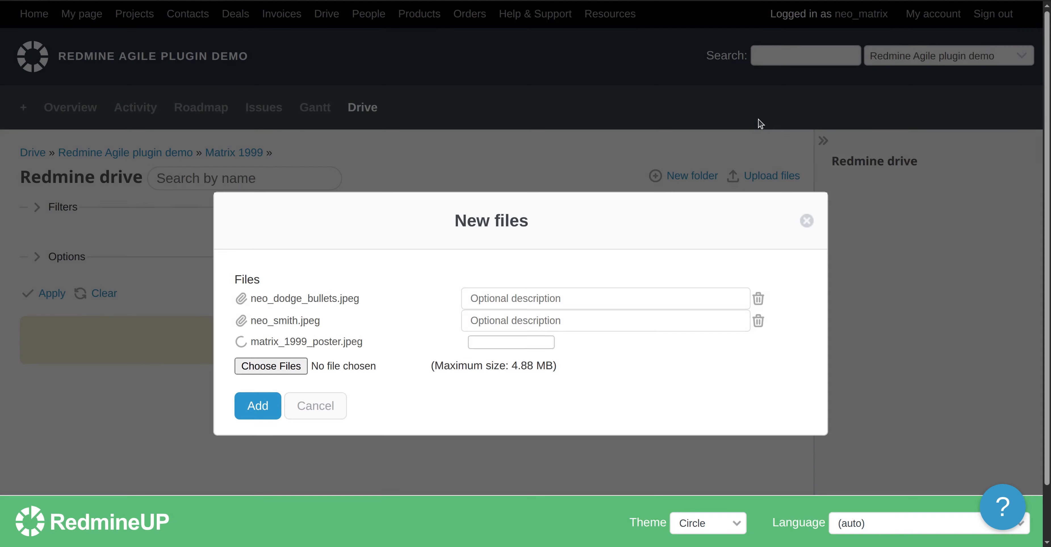
click(258, 407)
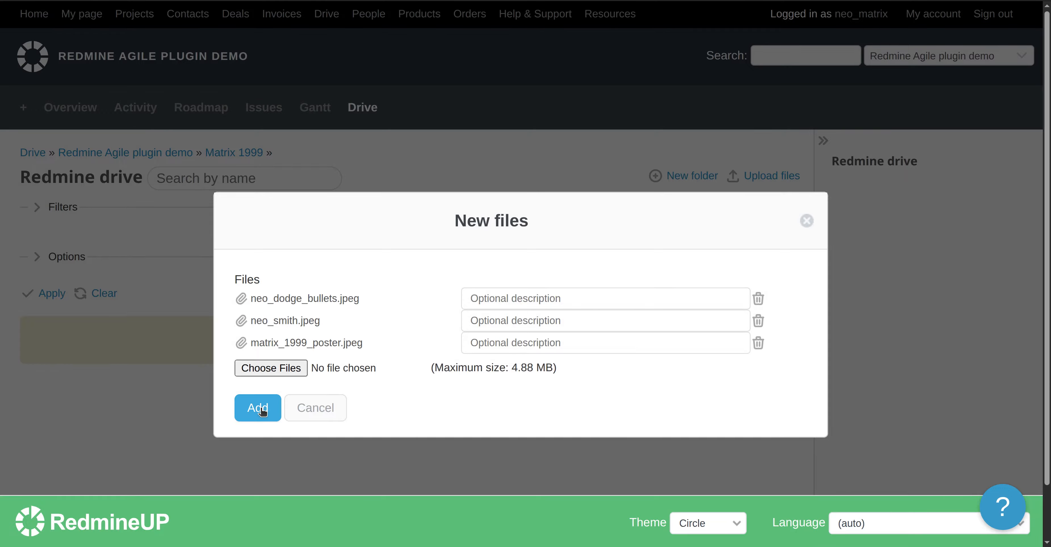
Check which actions the new user has for neo_dodge_bullets.jpeg in the Matrix 1999 folder, without choosing any.
scroll(199, 424, down, 2)
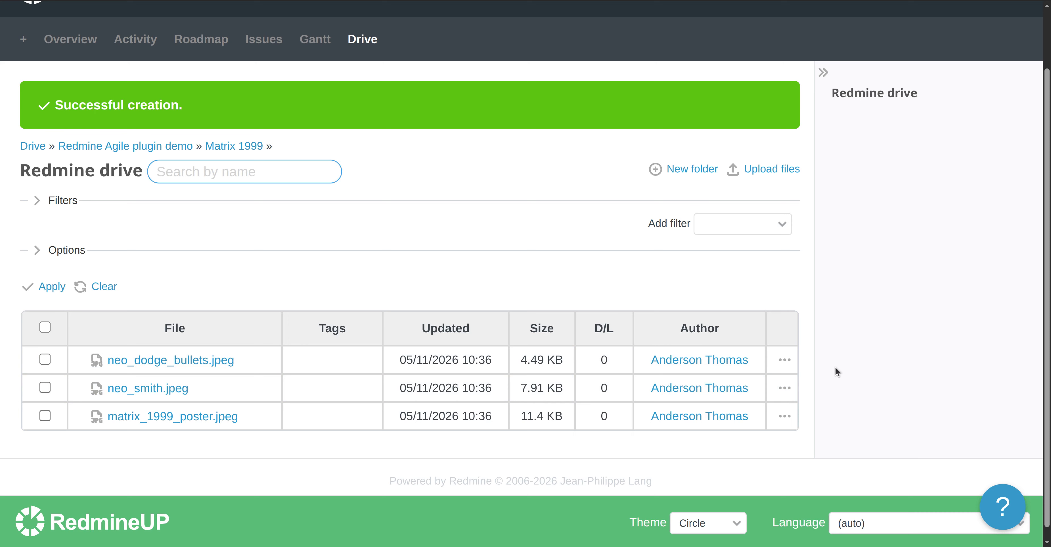
click(789, 357)
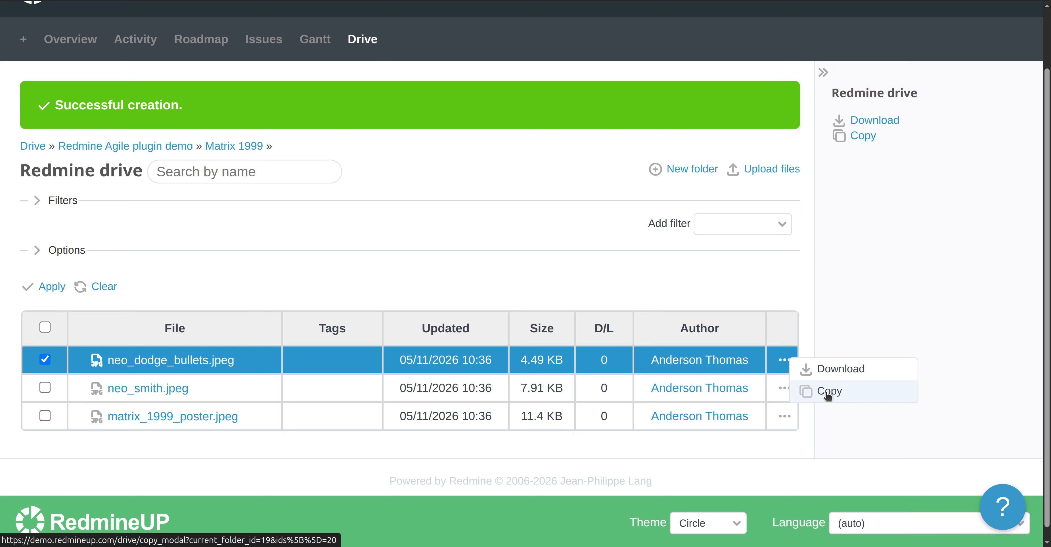
click(479, 230)
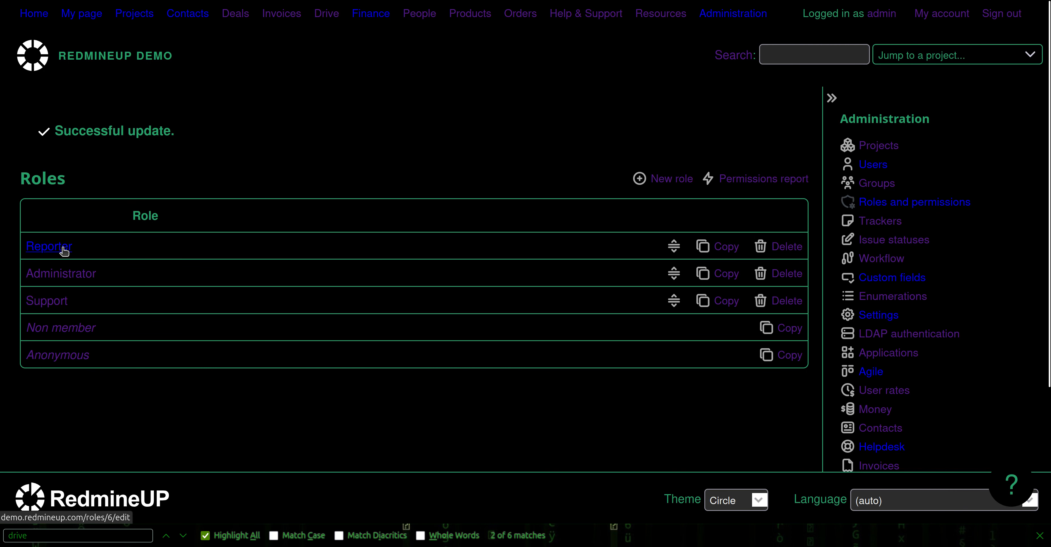
In the administrator browser, grant the Reporter role the Edit drive entries permission and save the role.
click(64, 251)
key(ctrl+f)
key(Return)
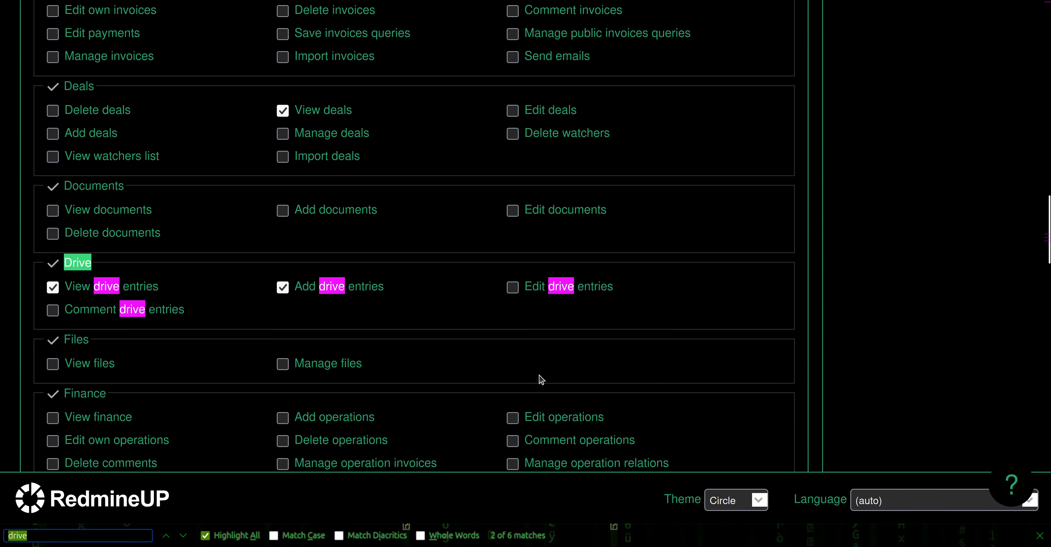
click(513, 288)
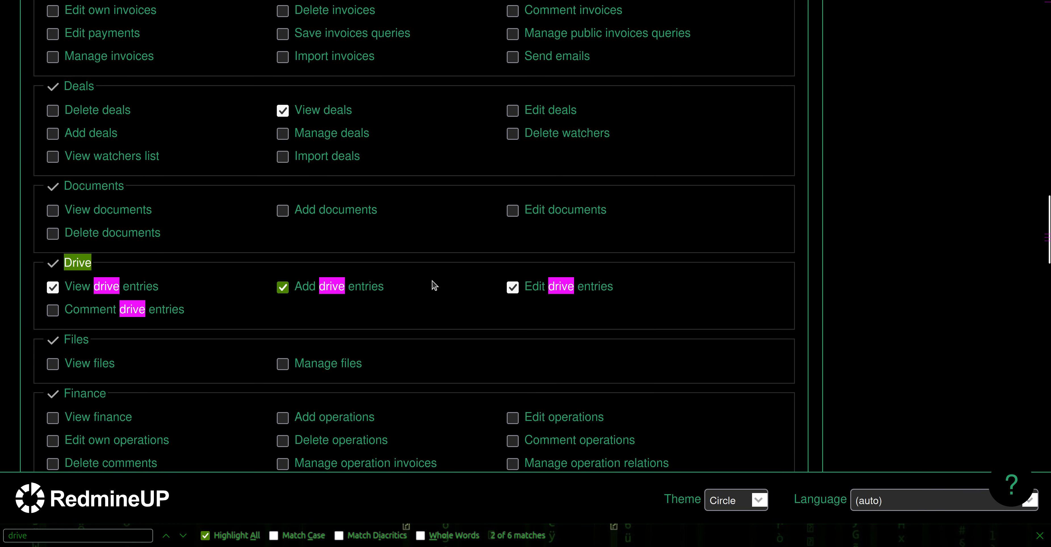
scroll(434, 285, down, 1)
scroll(434, 285, down, 20)
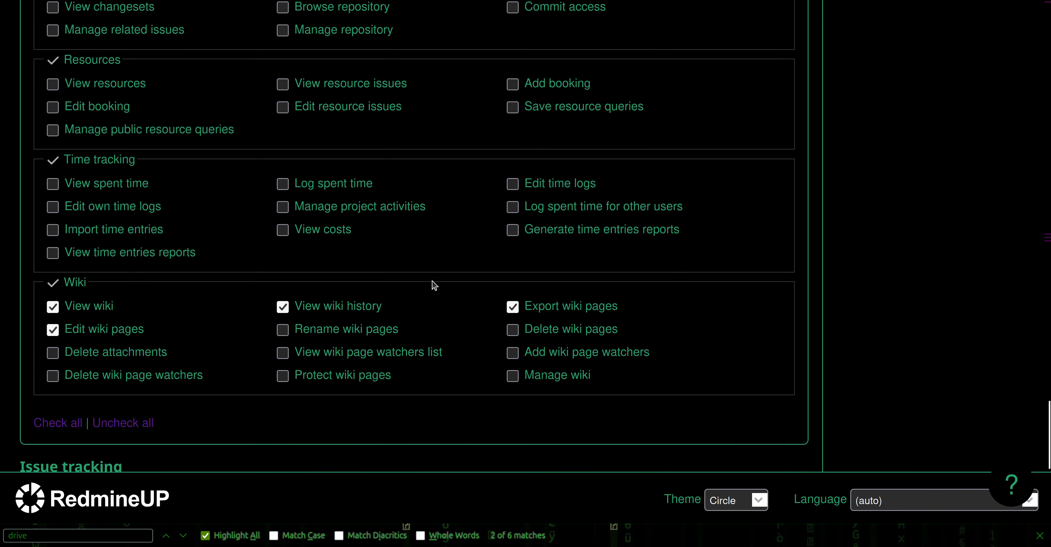
scroll(165, 367, down, 5)
scroll(108, 404, down, 3)
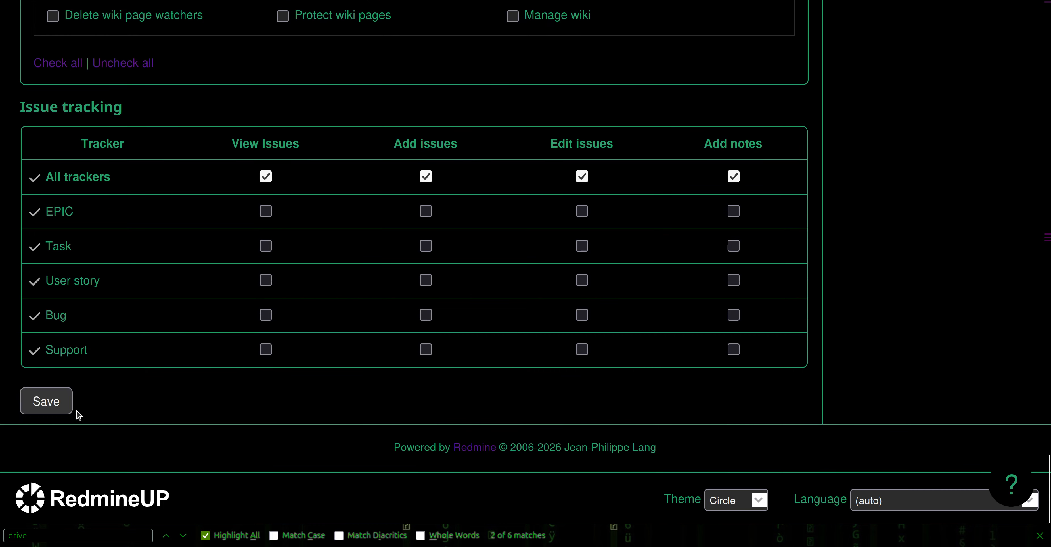
click(37, 406)
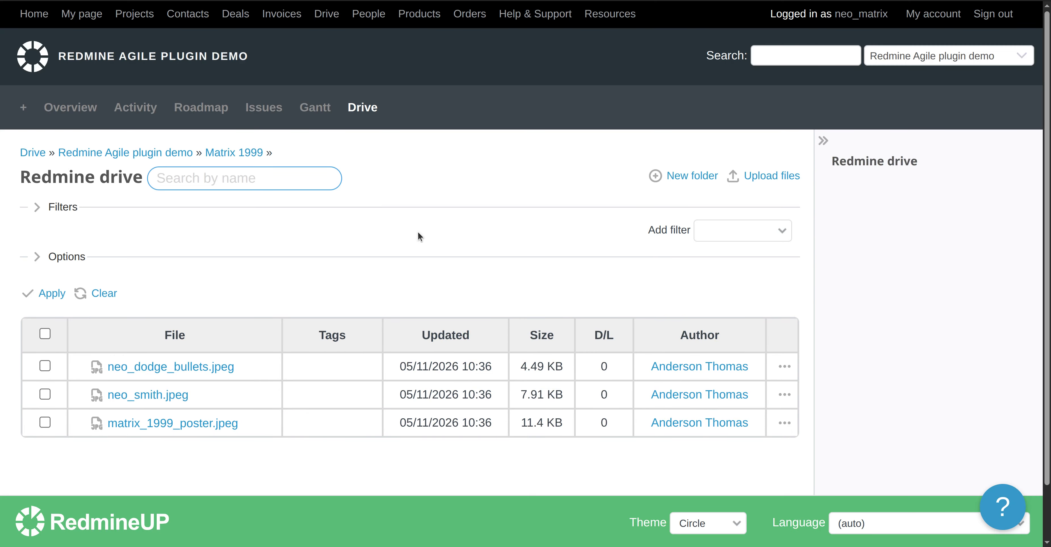
Back in the new user's browser, review the actions offered for neo_dodge_bullets.jpeg and dismiss them.
click(784, 365)
scroll(747, 381, down, 2)
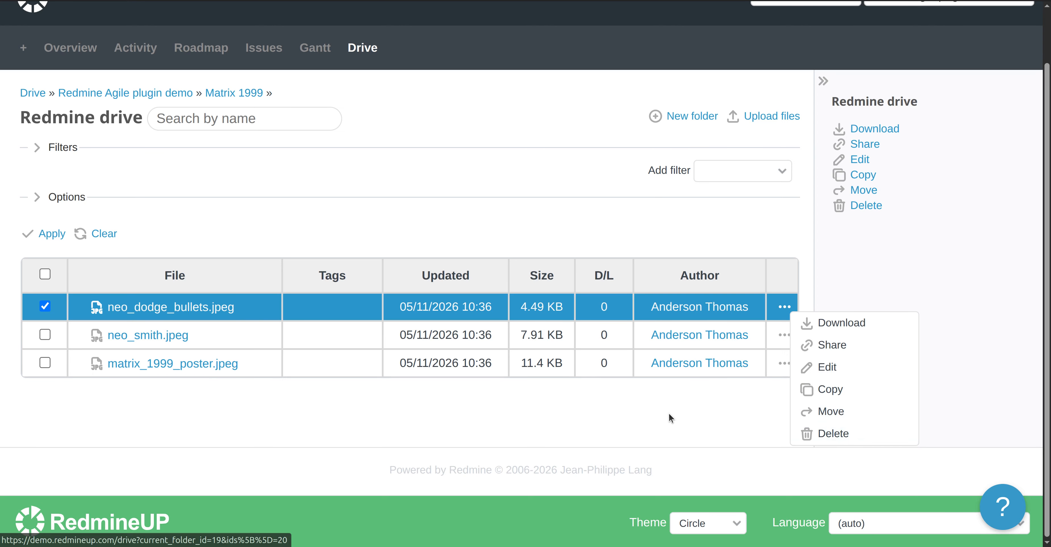
click(516, 395)
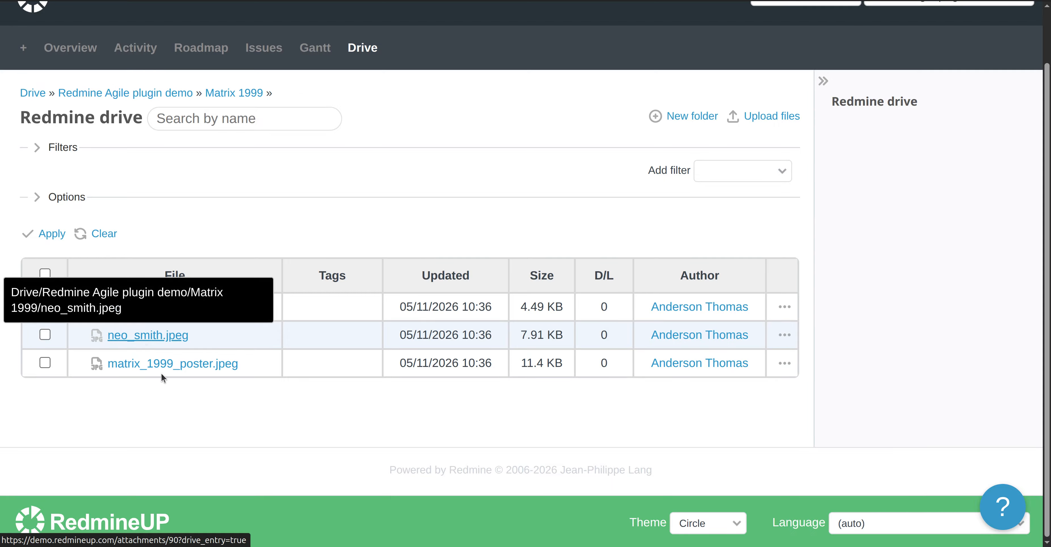
Delete neo_smith.jpeg from the Matrix 1999 folder and confirm the deletion.
click(785, 335)
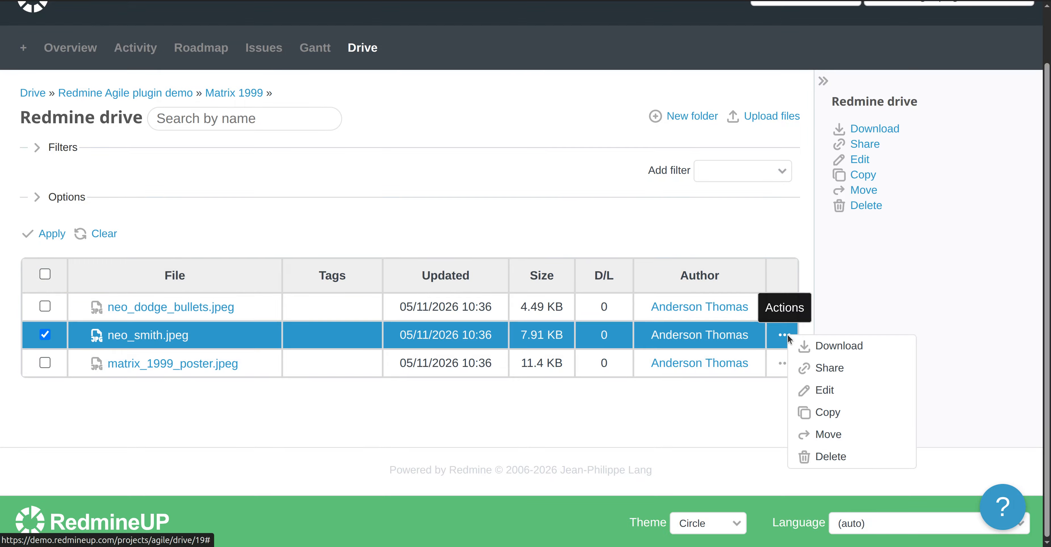
click(839, 465)
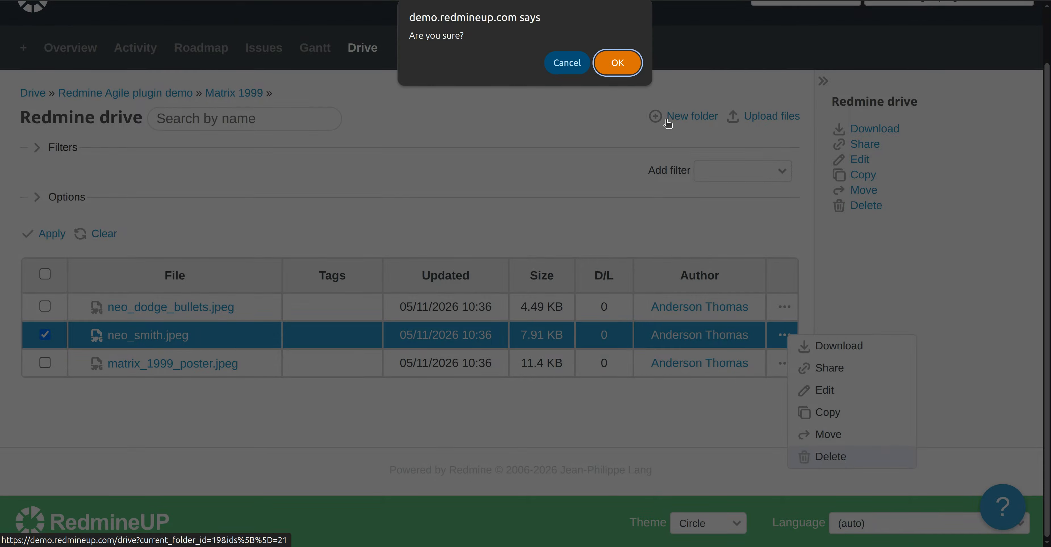
click(615, 61)
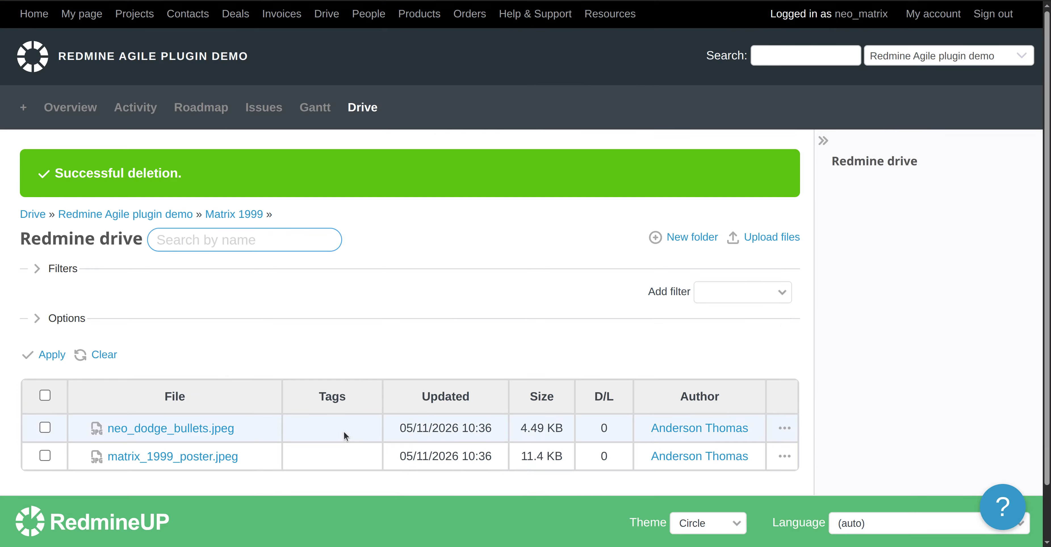
scroll(343, 431, down, 2)
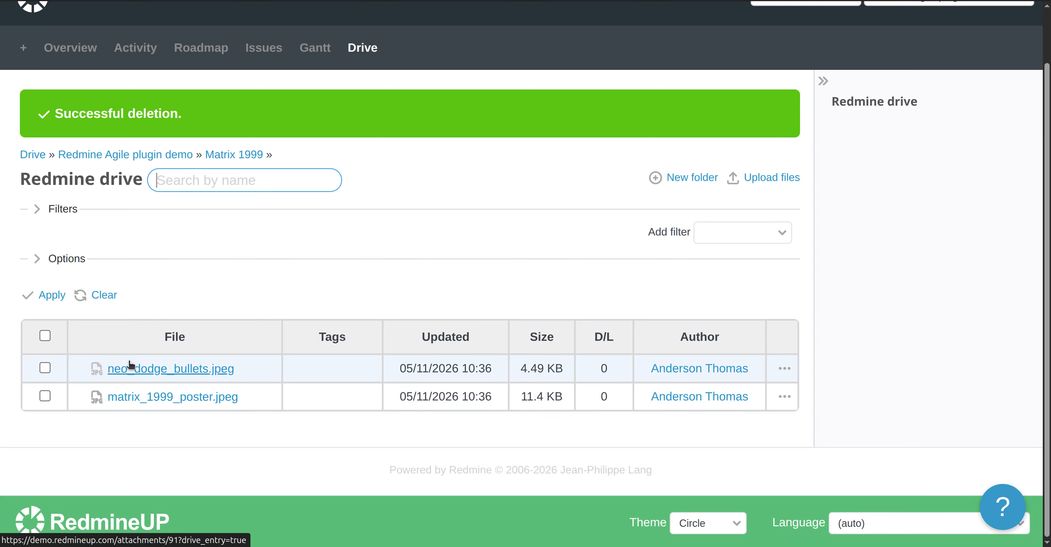
Return to the project's Drive and review the actions available for the Matrix 1999 folder.
click(370, 48)
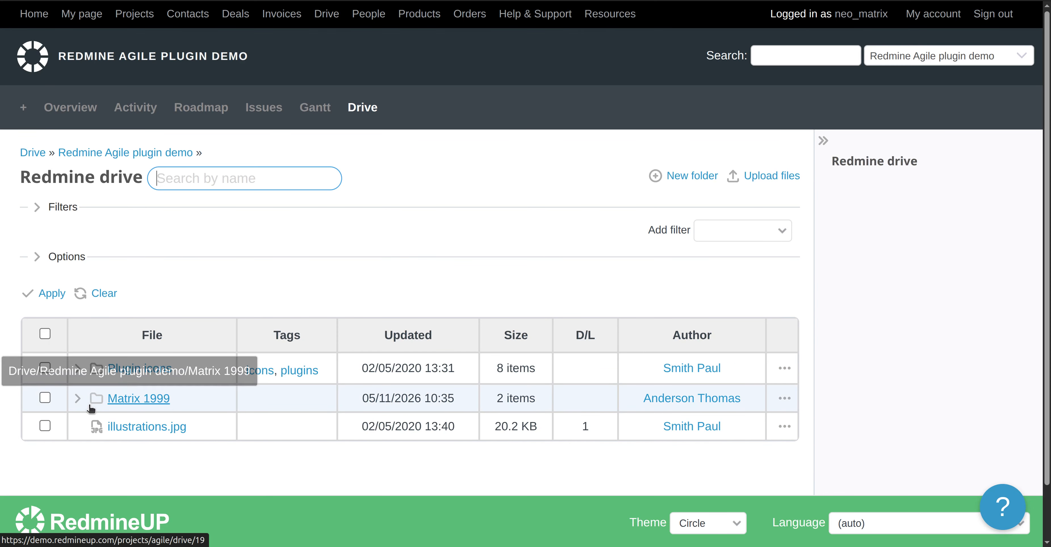
click(791, 399)
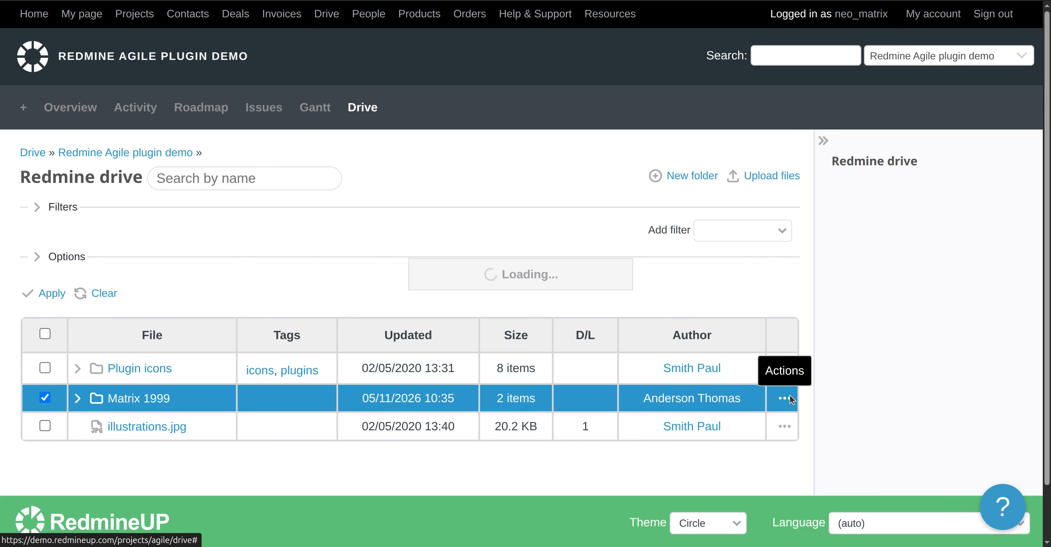
scroll(783, 404, down, 2)
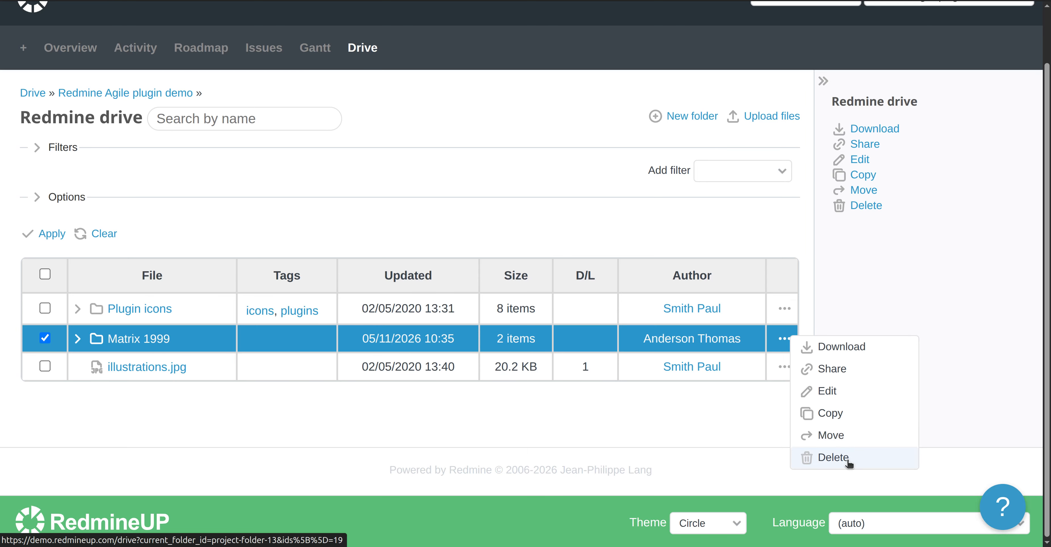
Open neo_dodge_bullets.jpeg in the Matrix 1999 folder and examine its page, including the Comments section.
click(124, 345)
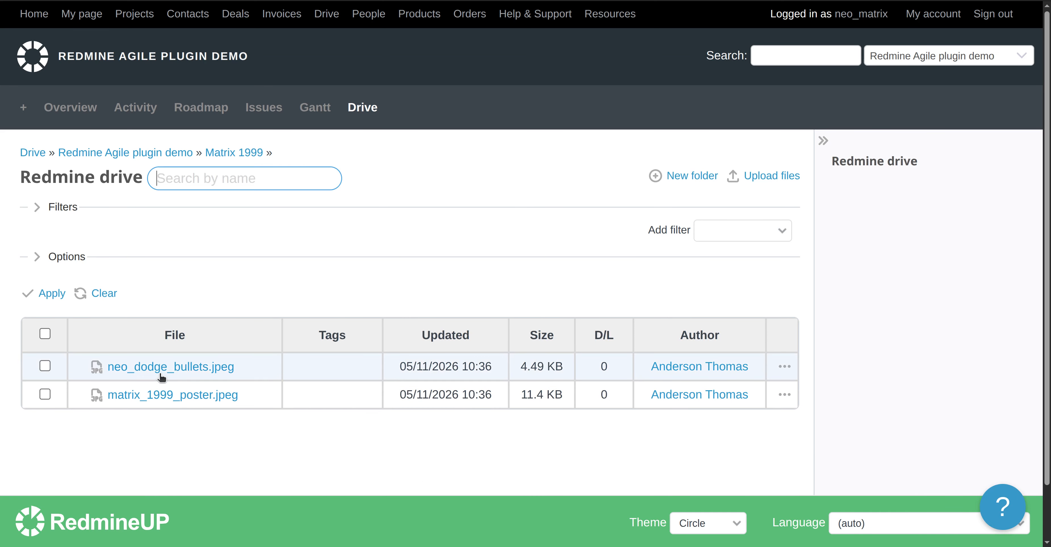
click(188, 365)
scroll(489, 249, down, 3)
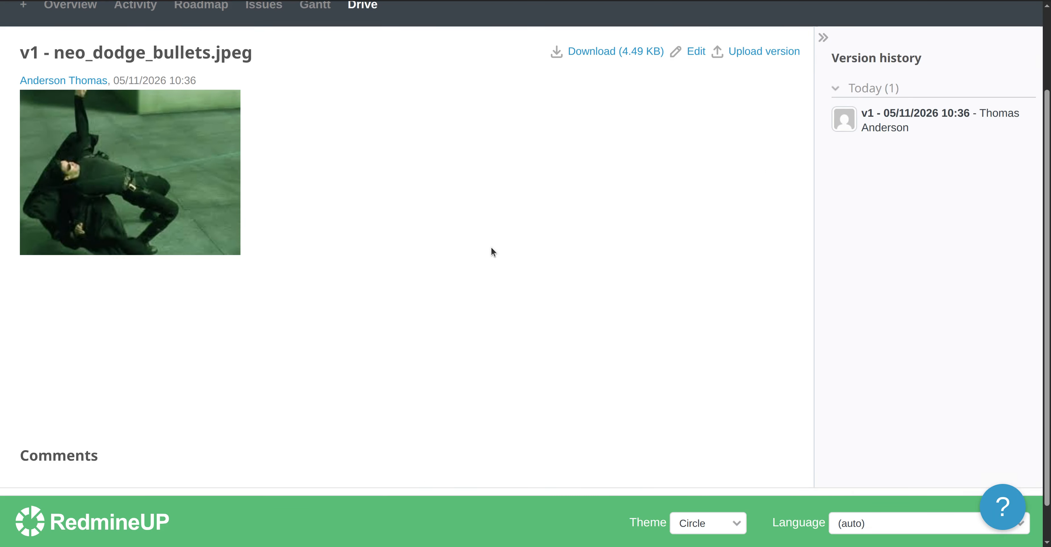
scroll(264, 337, up, 3)
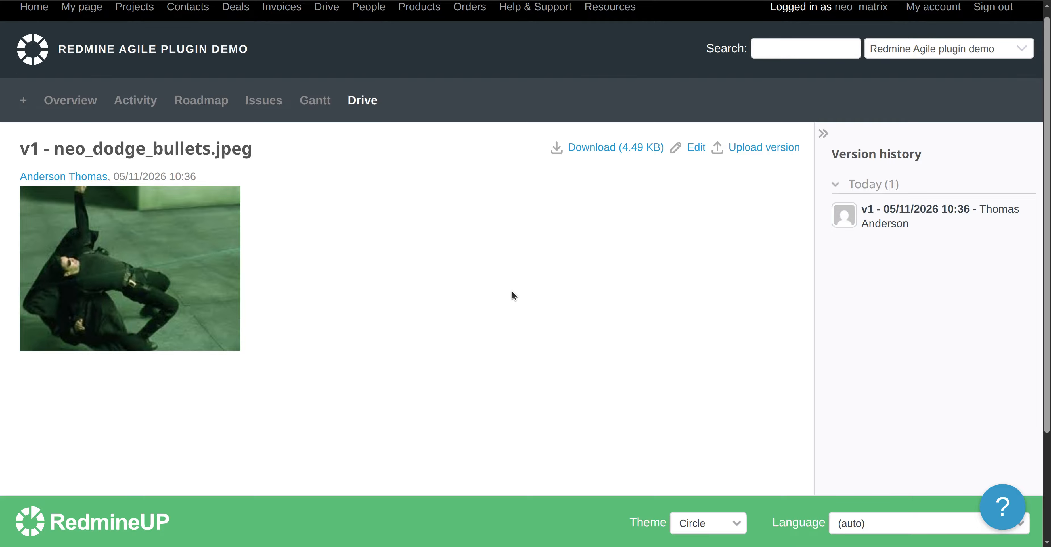
scroll(512, 290, down, 3)
double_click(57, 420)
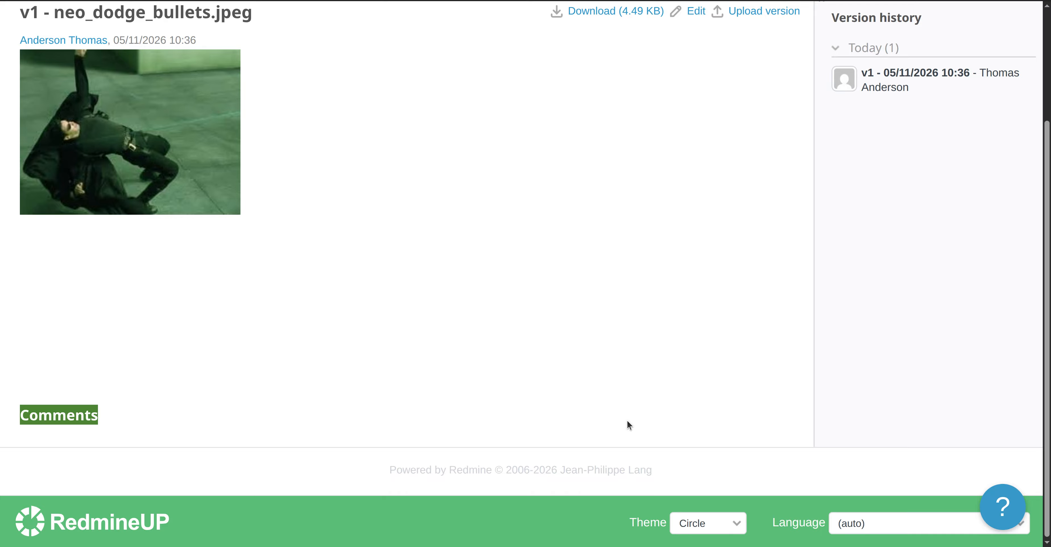
click(280, 396)
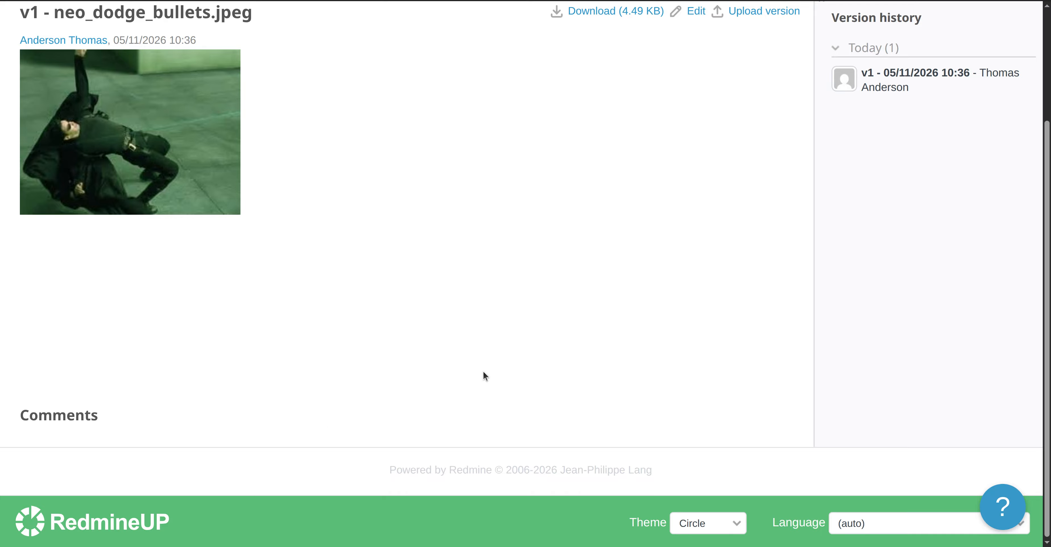
scroll(482, 370, up, 3)
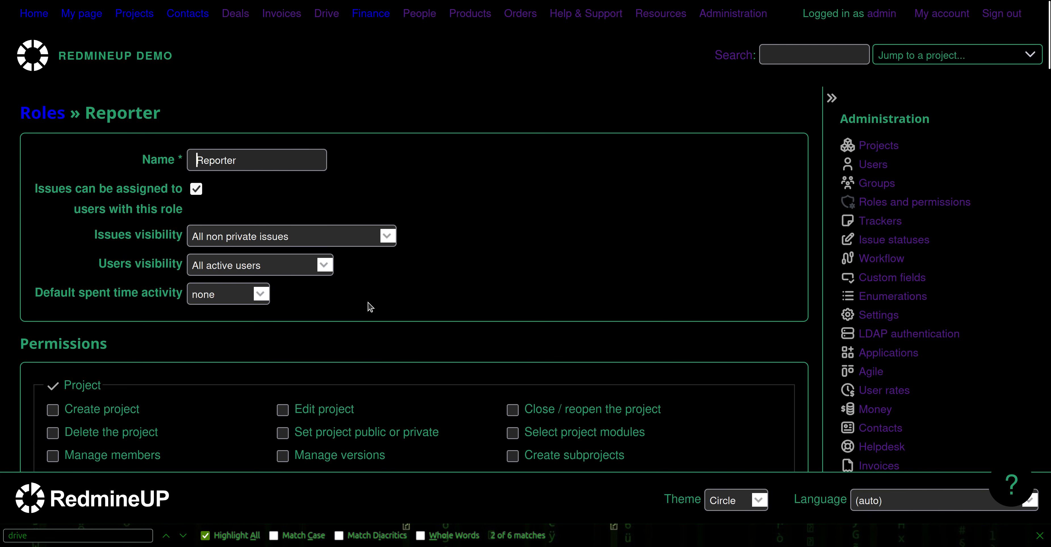
In the administrator browser, grant the Reporter role the Comment drive entries permission and save the role.
key(ctrl+f)
key(Return)
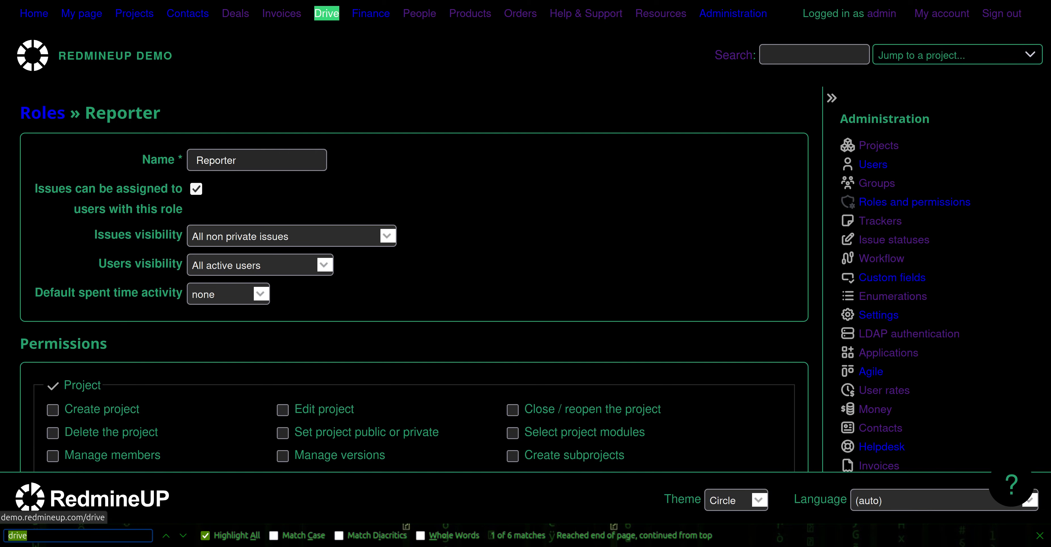
key(Return)
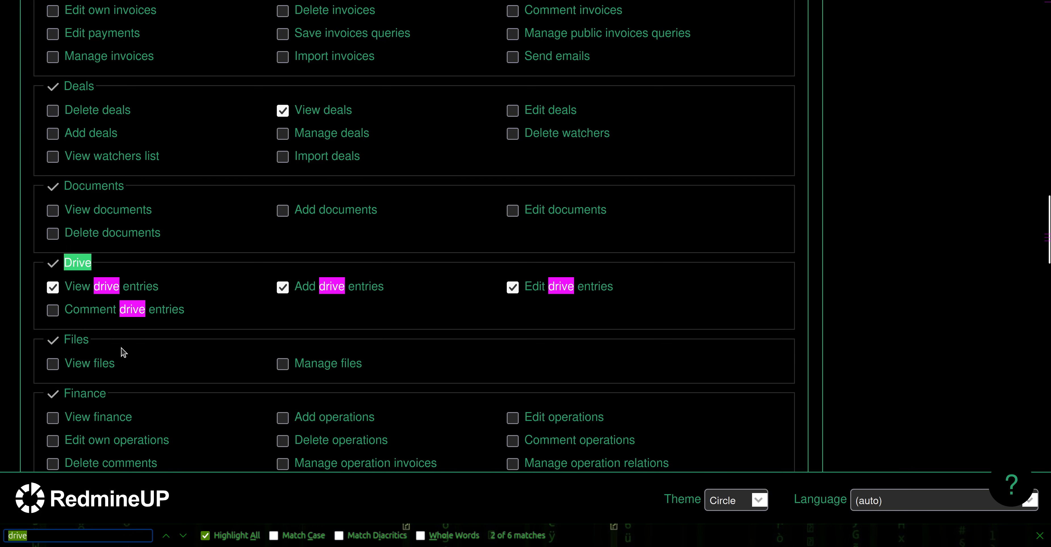
click(102, 316)
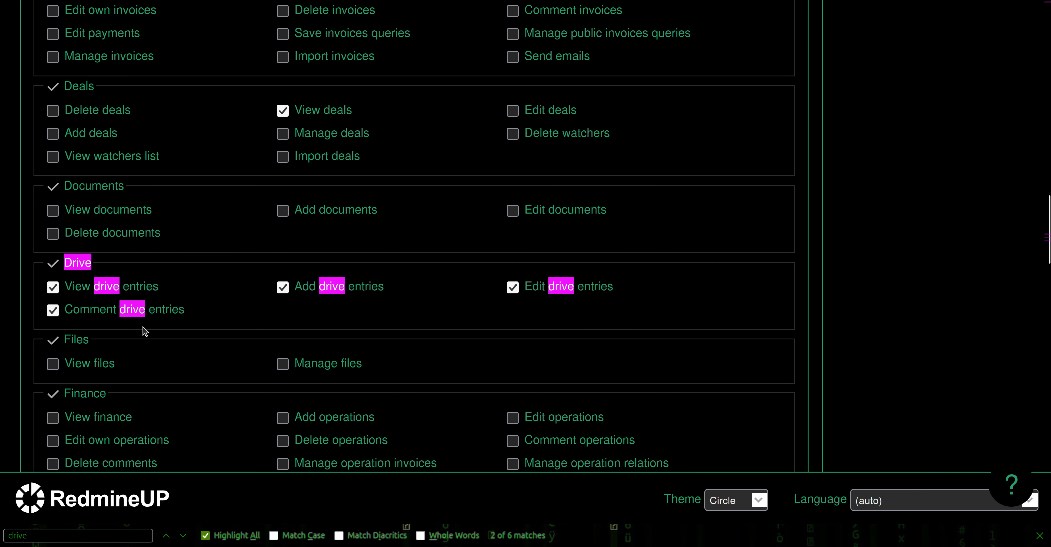
scroll(201, 325, down, 3)
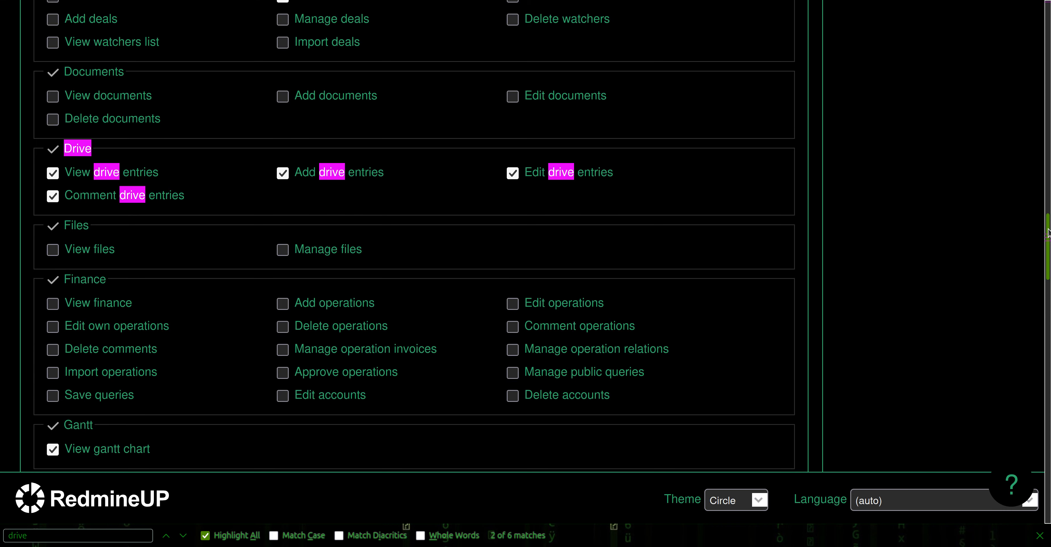
scroll(1014, 442, down, 15)
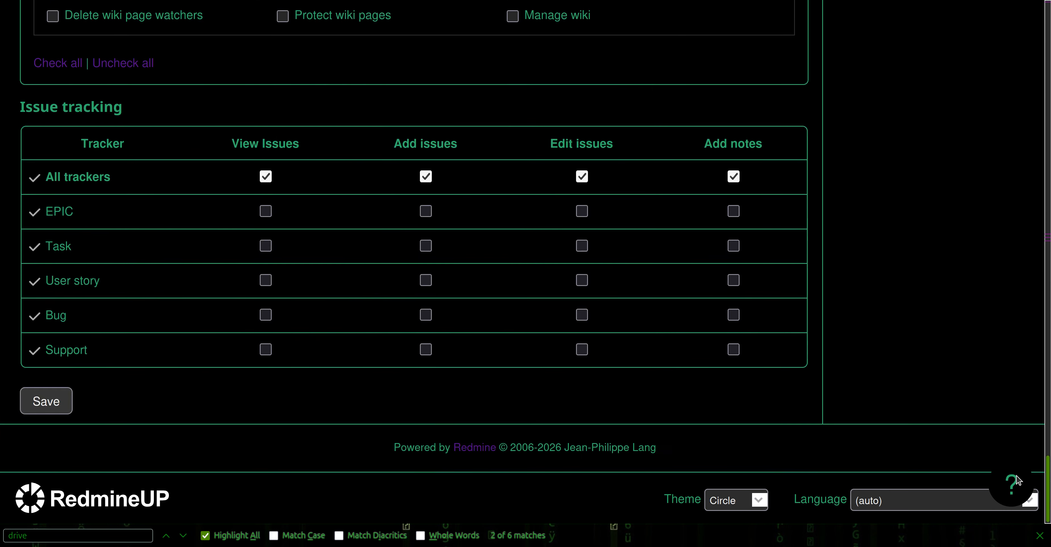
click(46, 406)
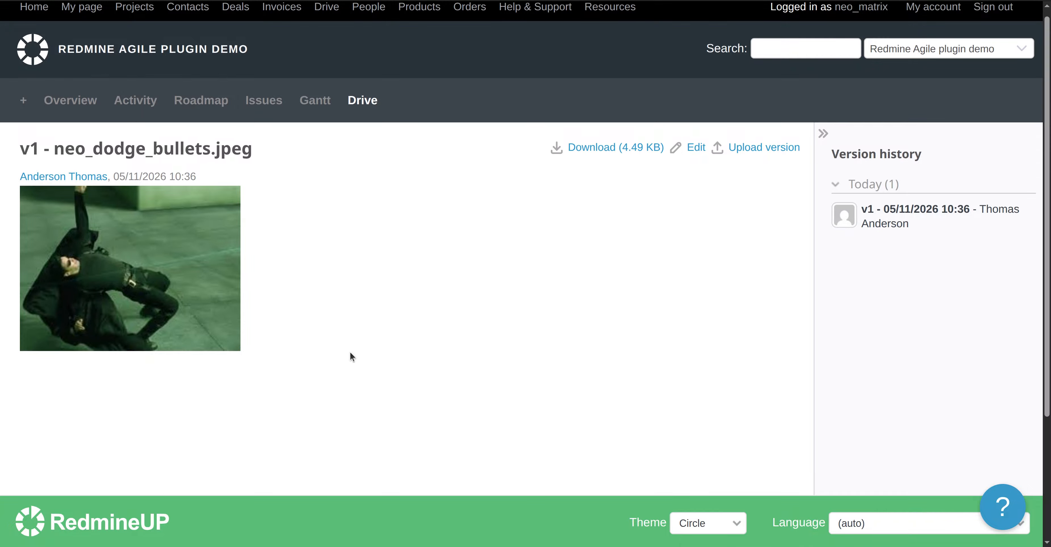
Post the comment "This is the great moment of Neo trying to dodge the bullets from the agent." on neo_dodge_bullets.jpeg and review the Comments section.
scroll(376, 331, down, 3)
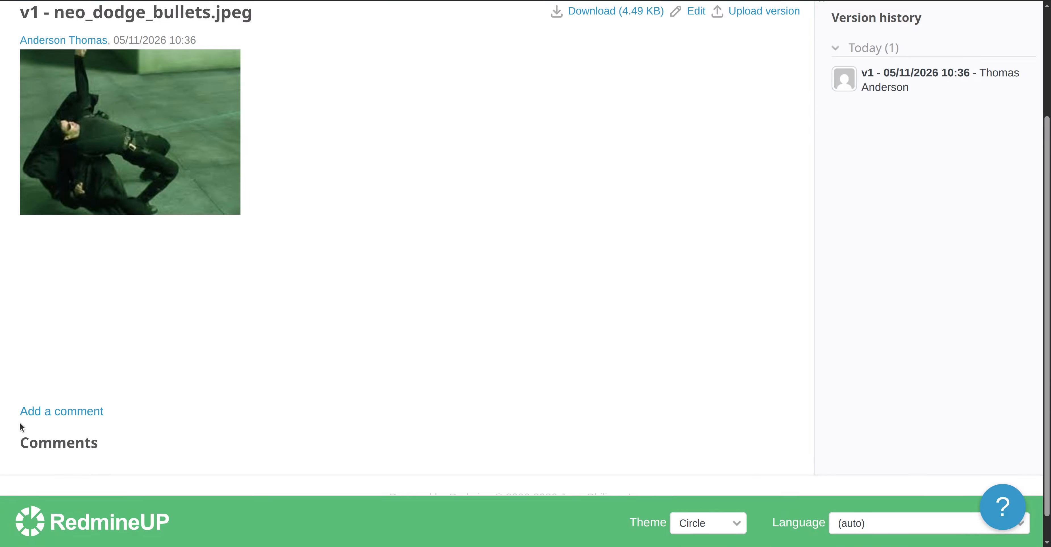
click(56, 416)
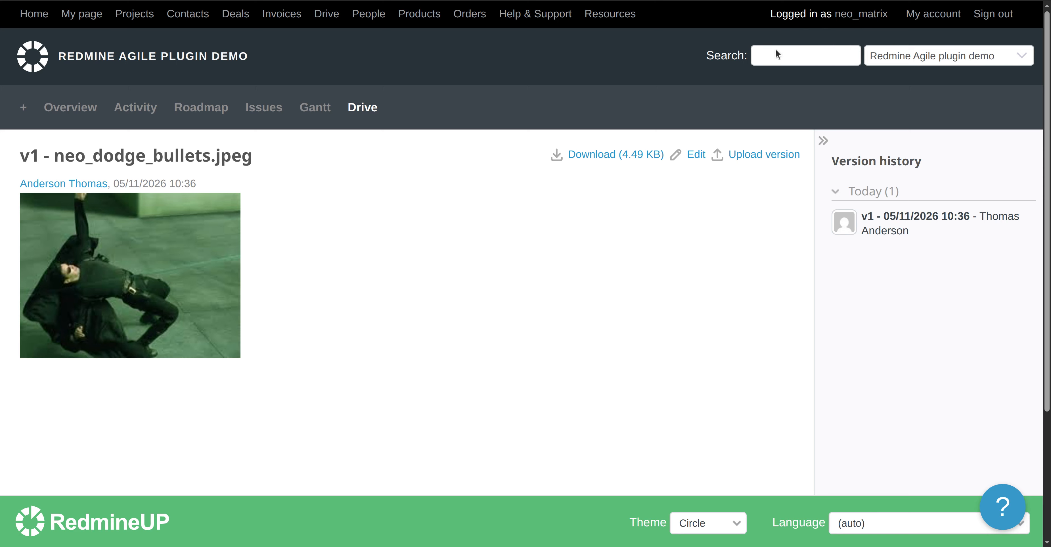
scroll(563, 159, down, 4)
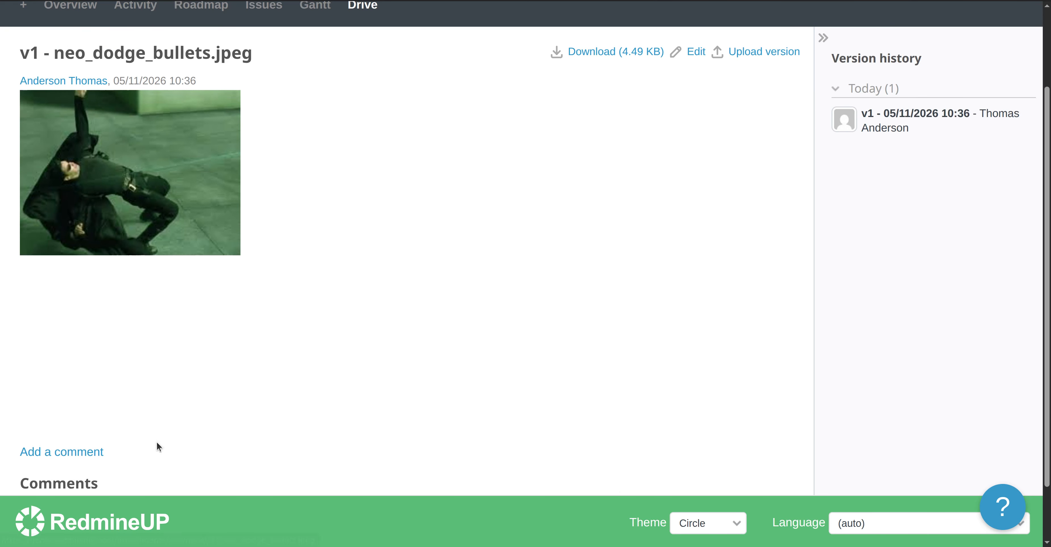
click(46, 385)
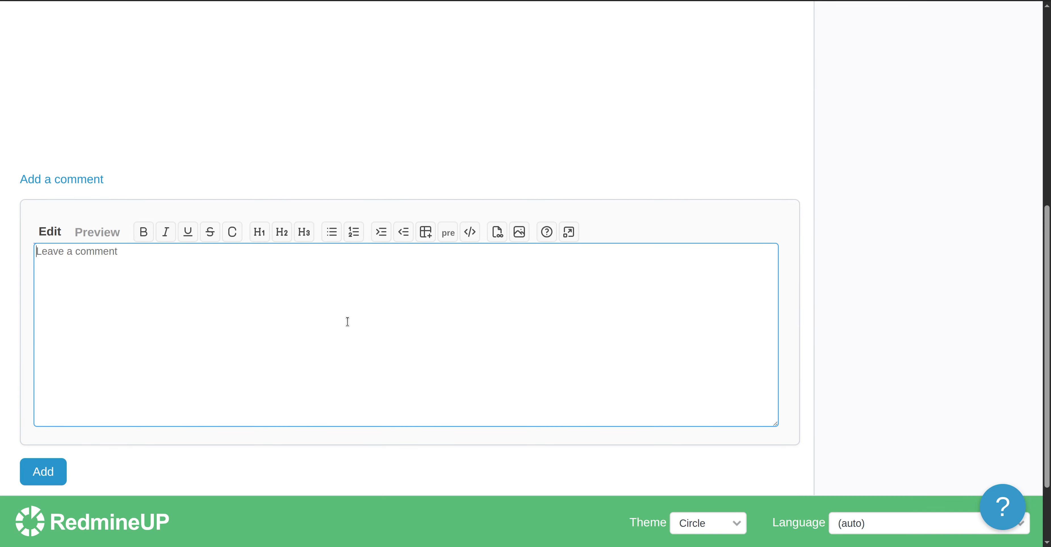
text(This is the great mome)
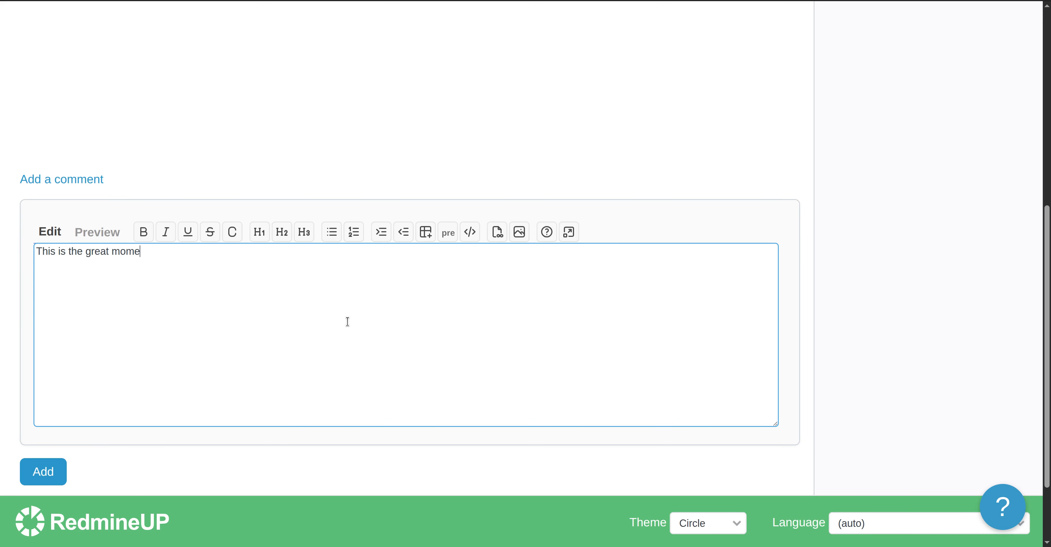
text(nt of Neo trying to dodg)
key(BackSpace)
text(dge t)
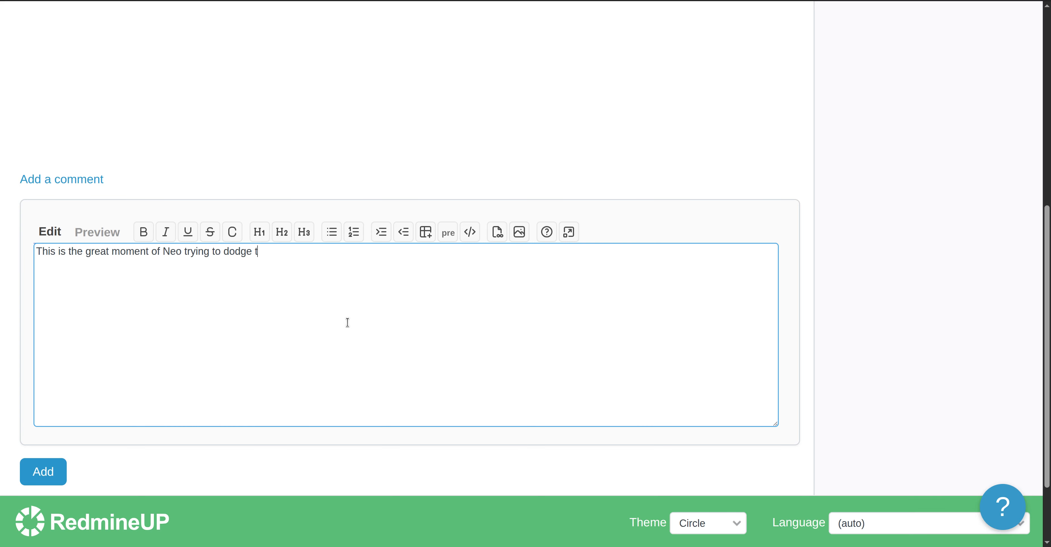
text(he bullets from the agent)
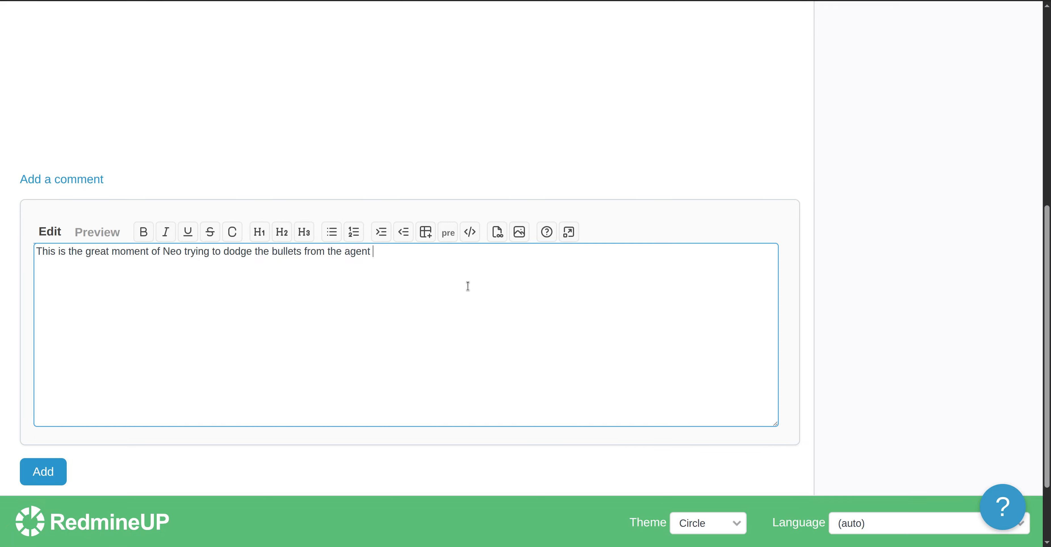
key(BackSpace)
text(.)
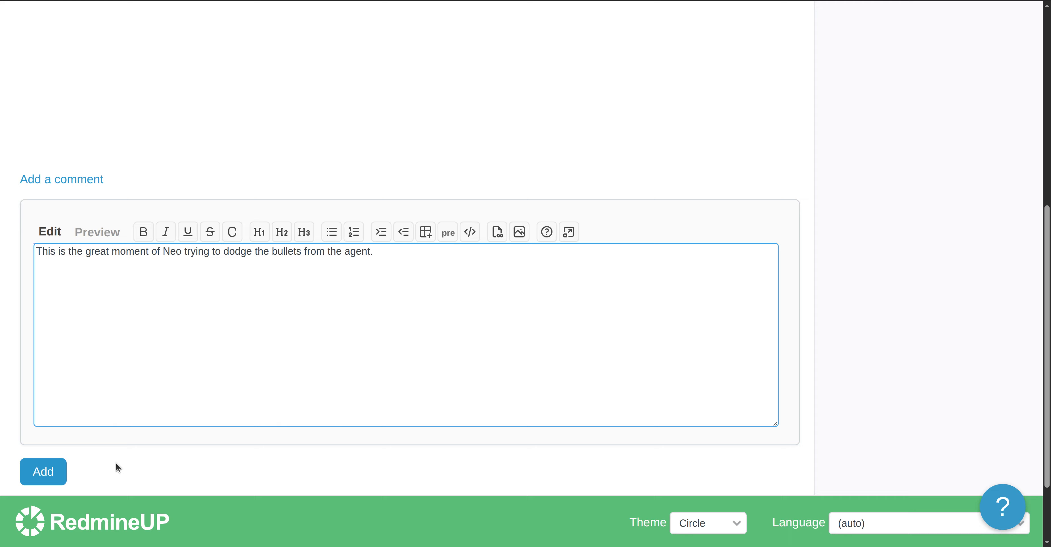
click(43, 473)
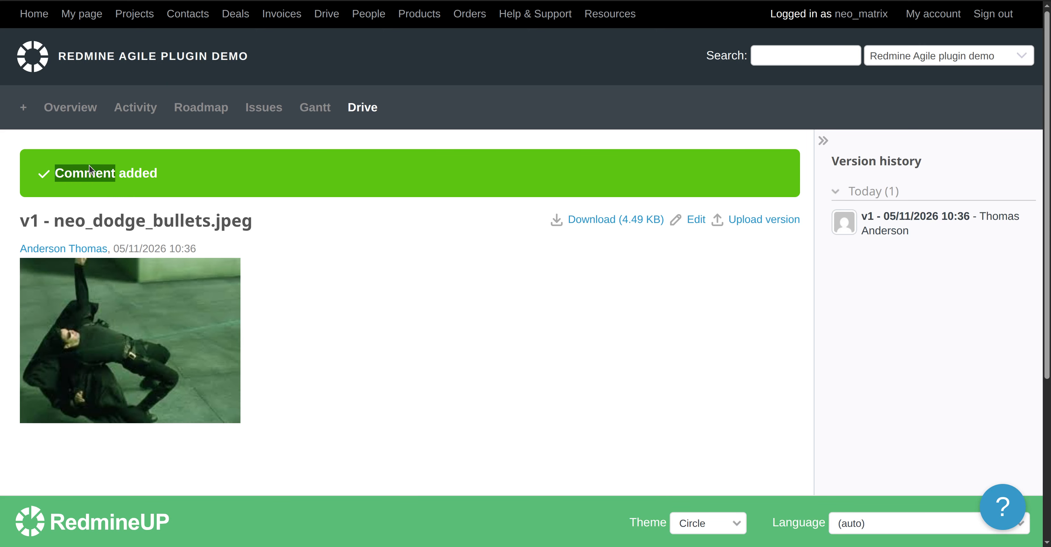
scroll(345, 312, down, 5)
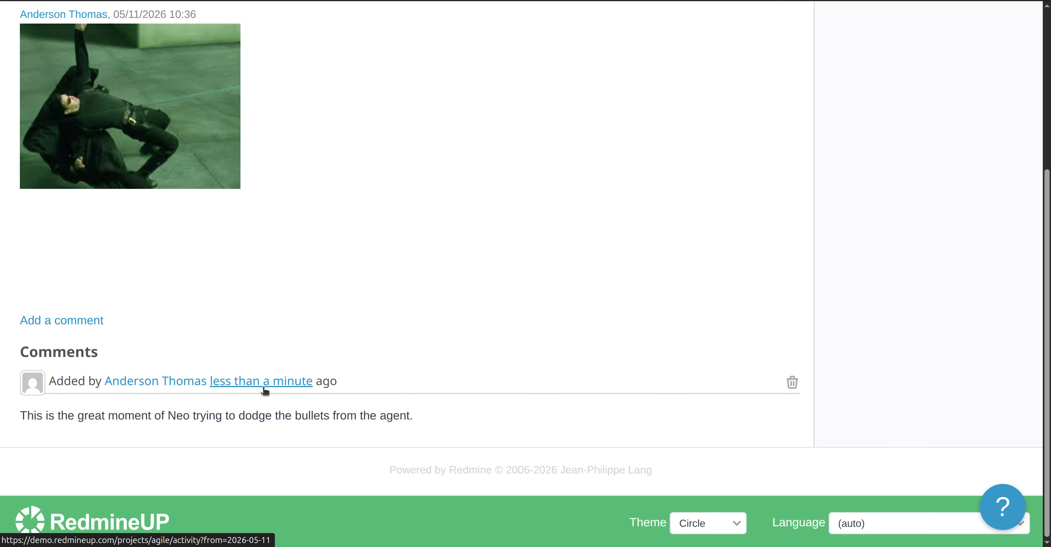
mouse_move(264, 389)
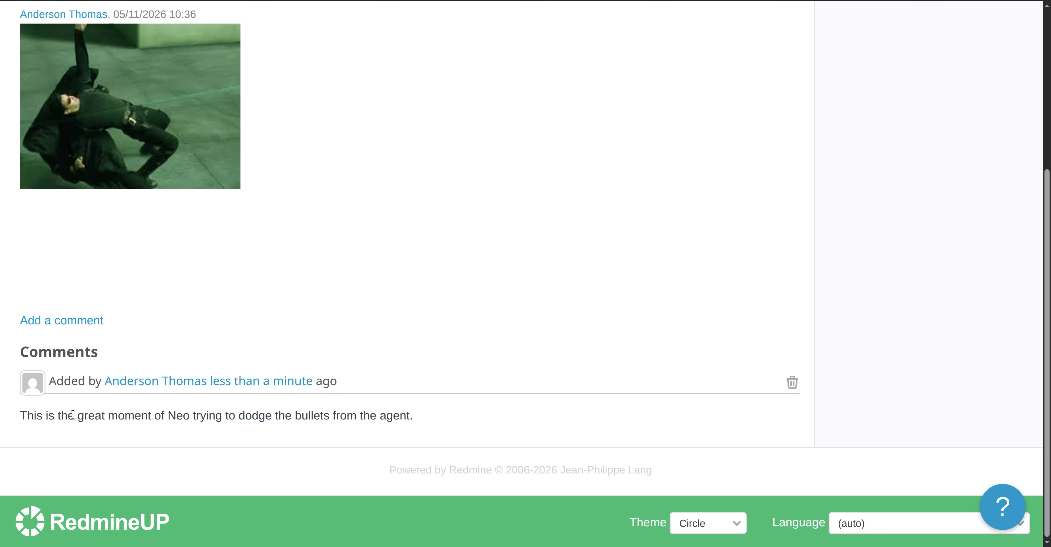